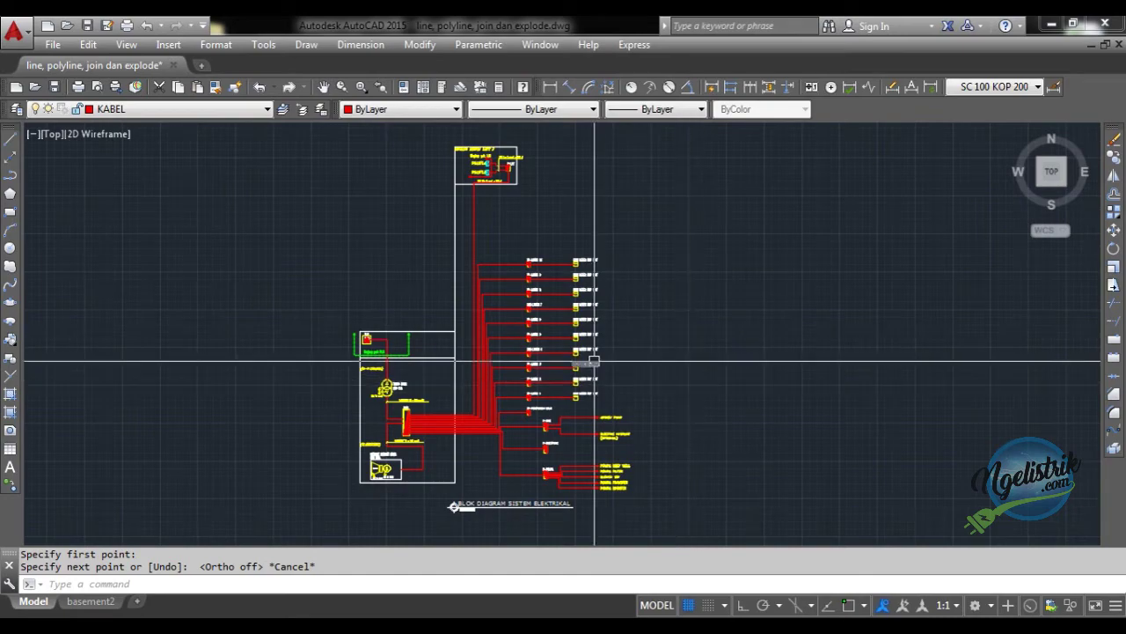
- Pan and zoom across the block diagram to find room above the riser section
scroll(523, 344, "up", 2)
scroll(523, 344, "down", 2)
middle_click_drag(541, 334, 504, 331)
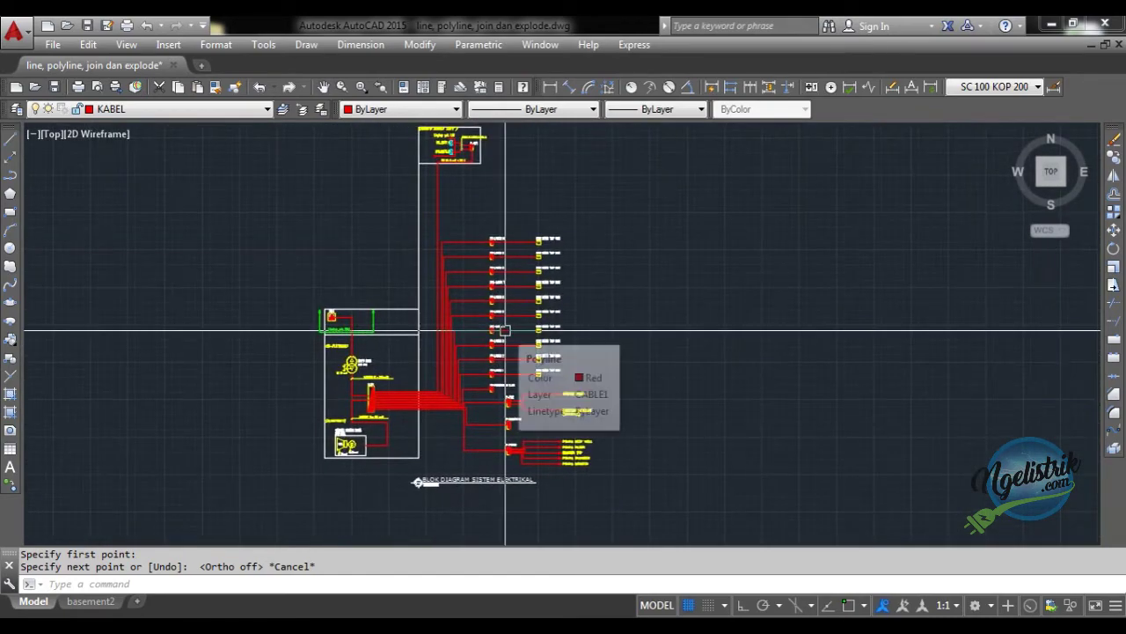
middle_click_drag(556, 320, 550, 323)
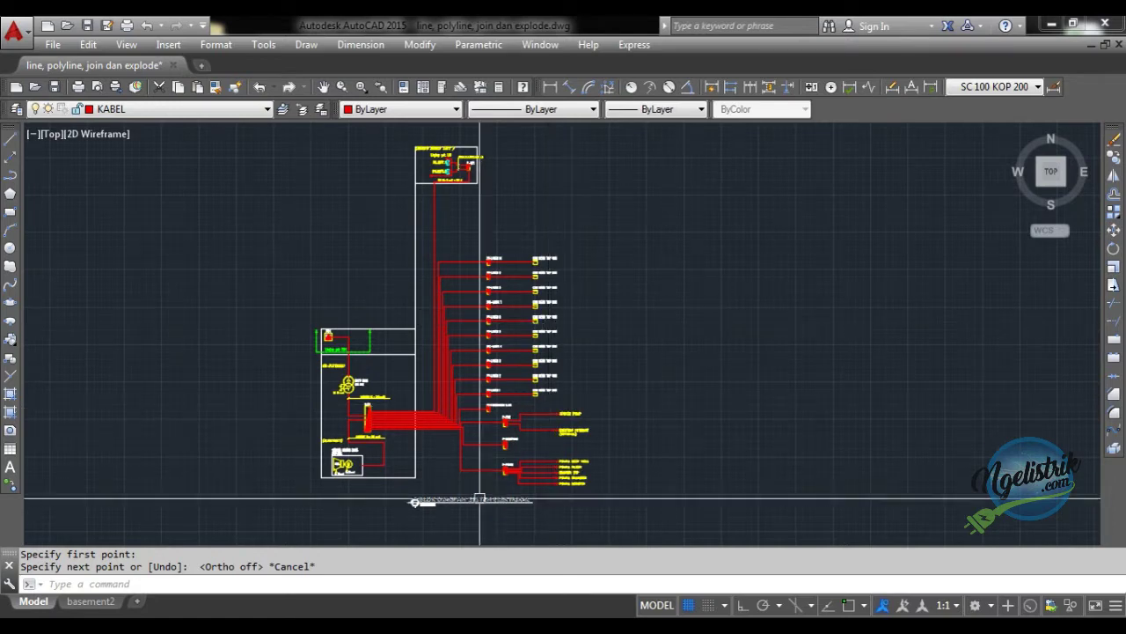
scroll(478, 498, "up", 4)
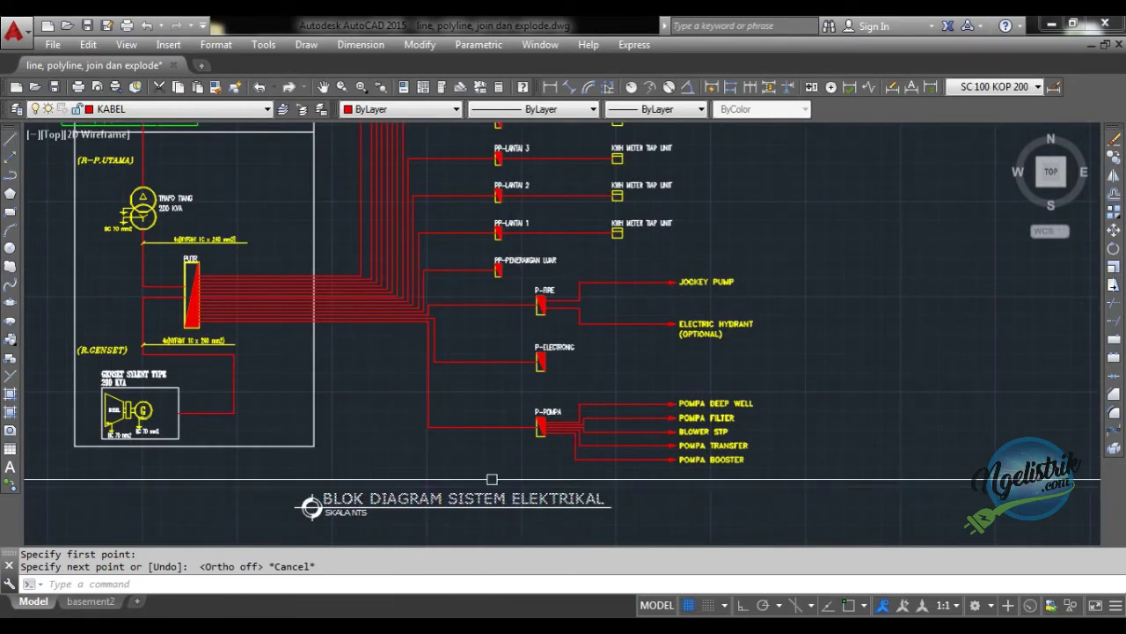
scroll(506, 405, "down", 4)
middle_click_drag(506, 403, 489, 456)
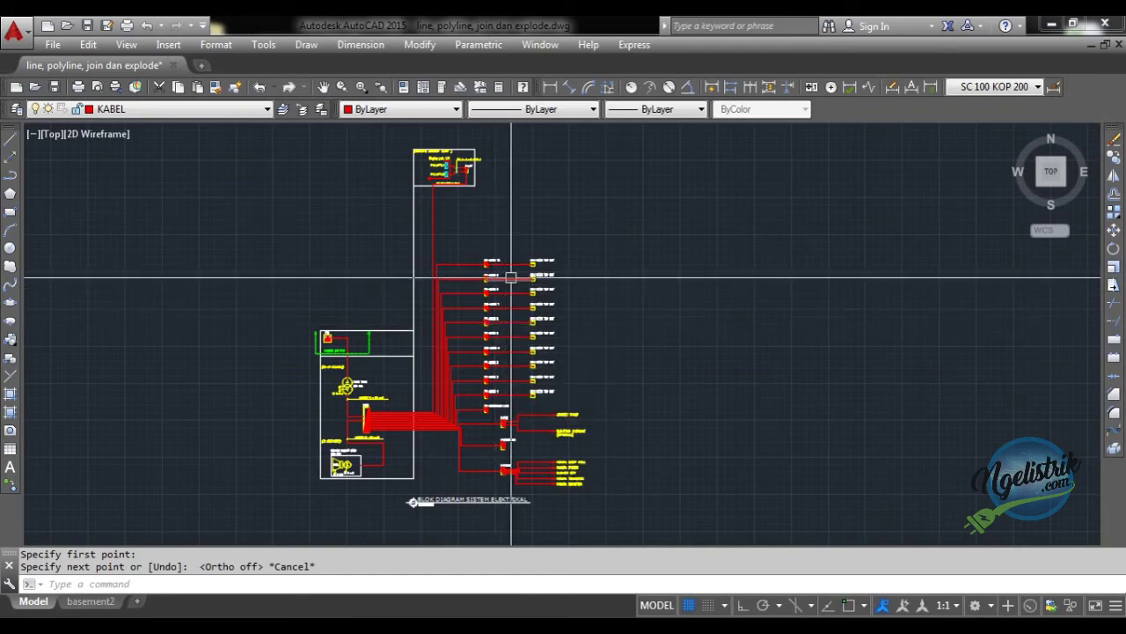
scroll(510, 279, "up", 4)
scroll(435, 259, "down", 2)
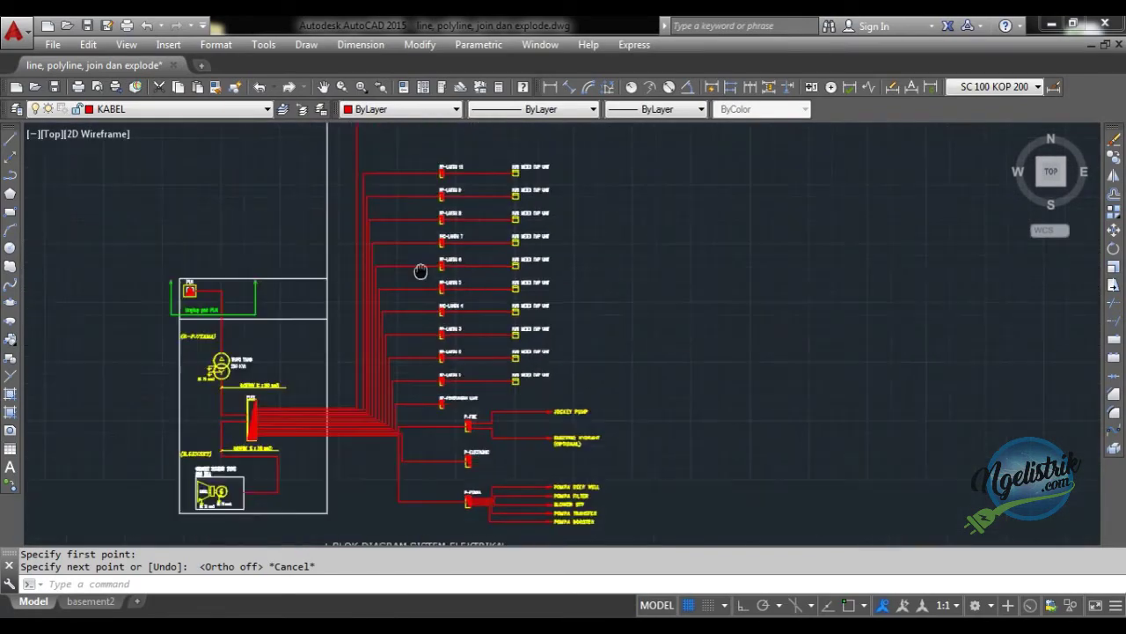
scroll(466, 320, "up", 1)
scroll(445, 237, "up", 3)
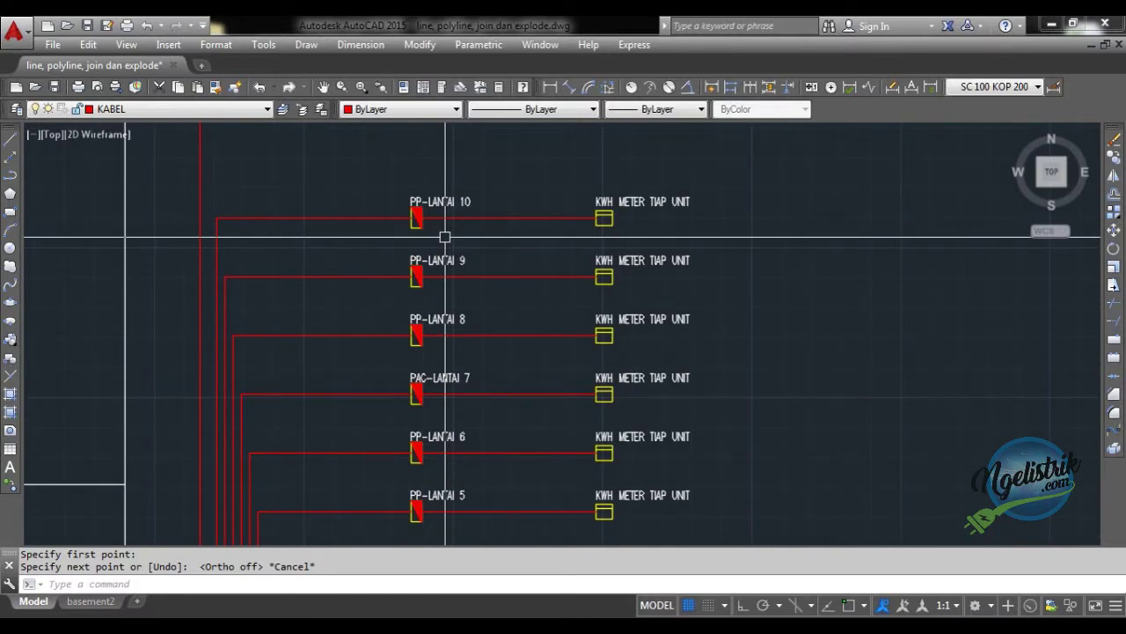
scroll(446, 304, "down", 2)
scroll(446, 304, "down", 1)
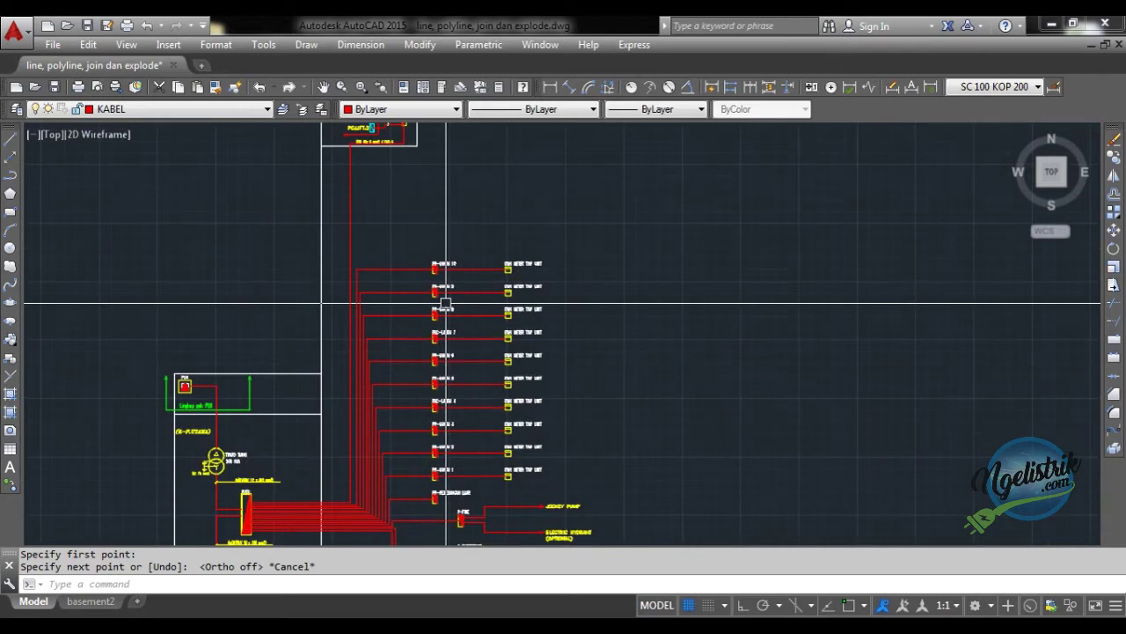
scroll(446, 304, "down", 1)
mouse_move(484, 267)
middle_mouse_down()
mouse_move(518, 258)
mouse_move(285, 269)
middle_mouse_up()
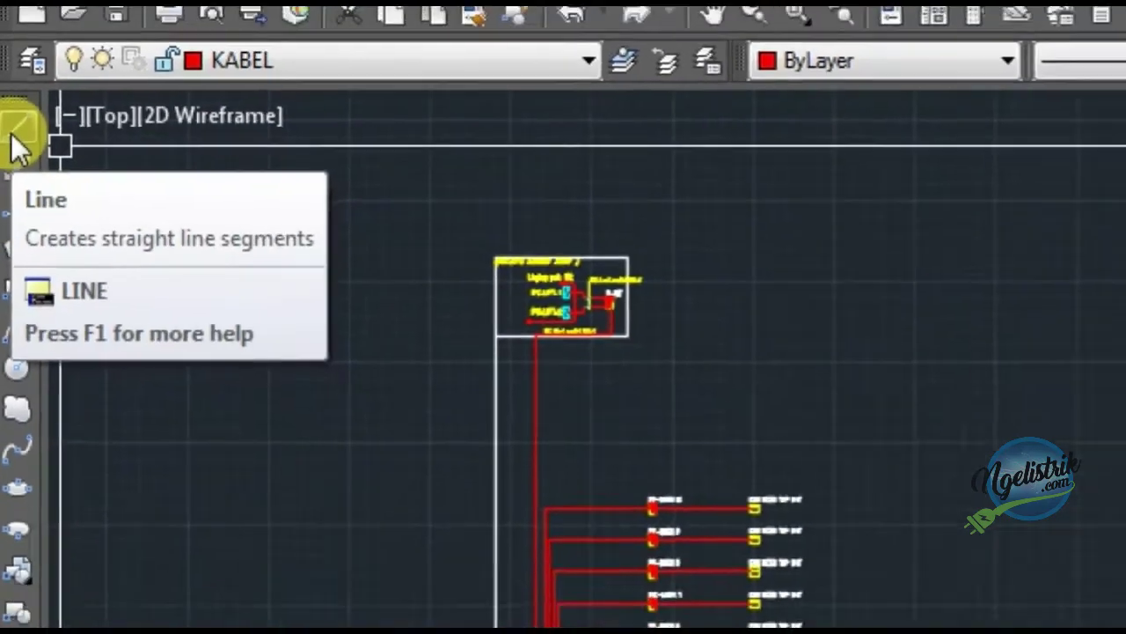
- Draw a six-segment red zigzag of separate lines above the diagram
left_click(29, 123)
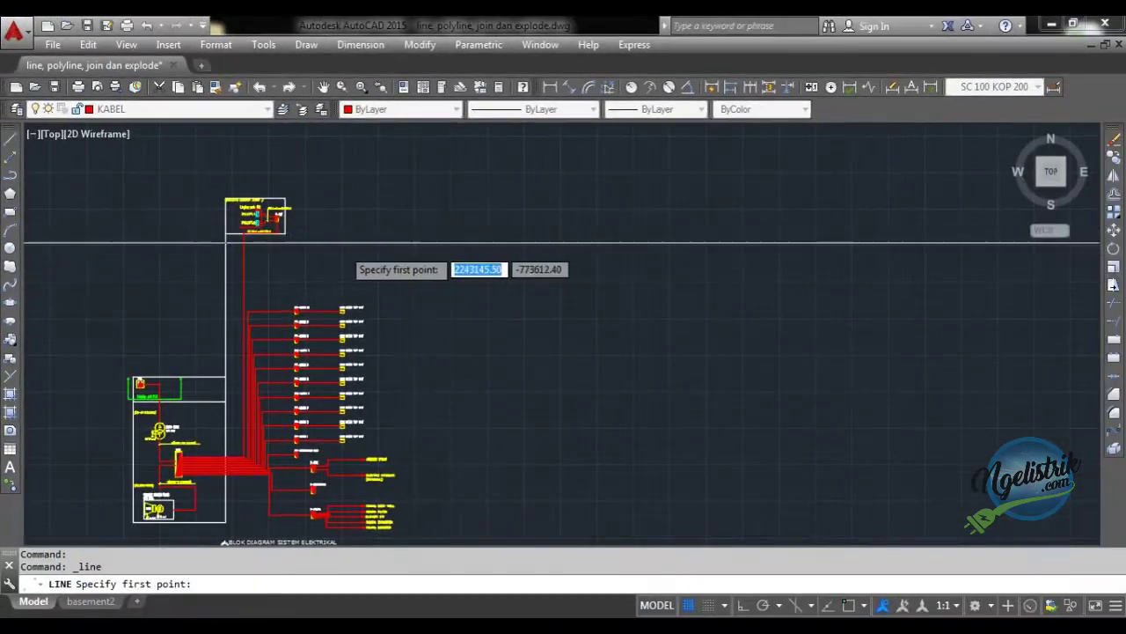
left_click(457, 216)
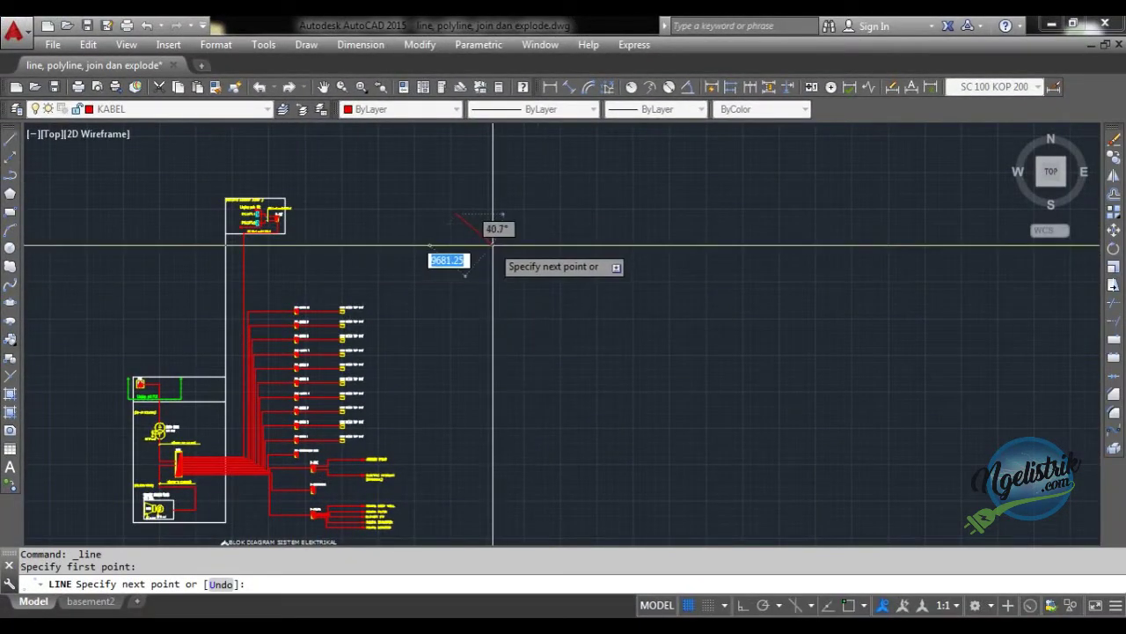
left_click(539, 209)
left_click(576, 236)
left_click(607, 193)
left_click(647, 234)
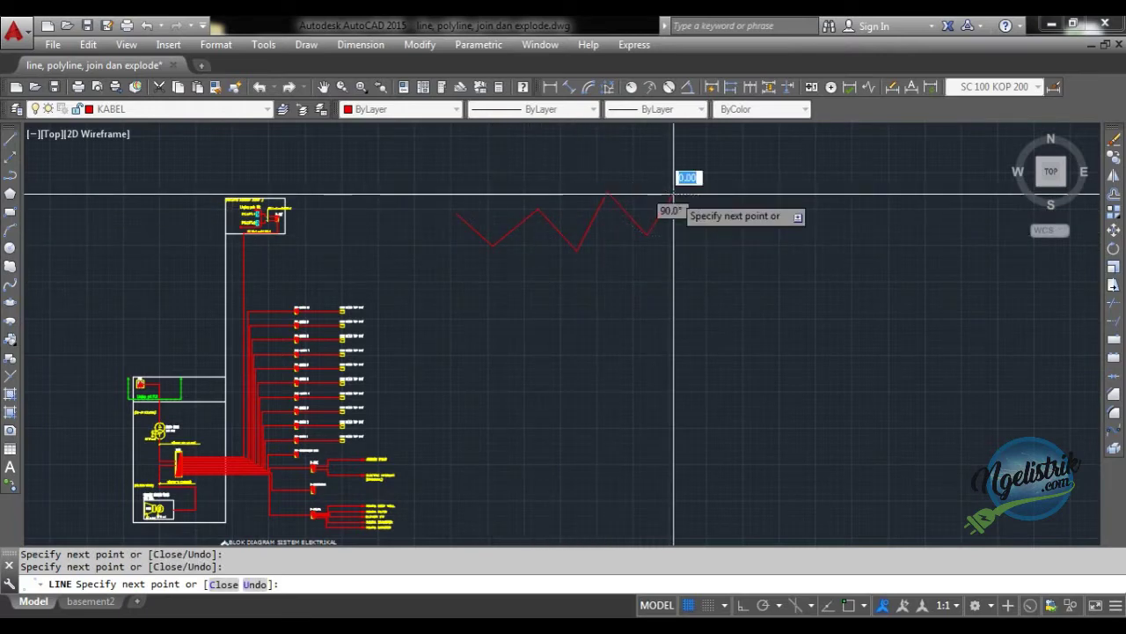
left_click(674, 192)
key("Escape")
- Pan and zoom to frame the zigzag together with the riser labels
scroll(503, 221, "up", 2)
mouse_move(503, 221)
middle_mouse_down()
mouse_move(522, 227)
mouse_move(505, 255)
middle_mouse_up()
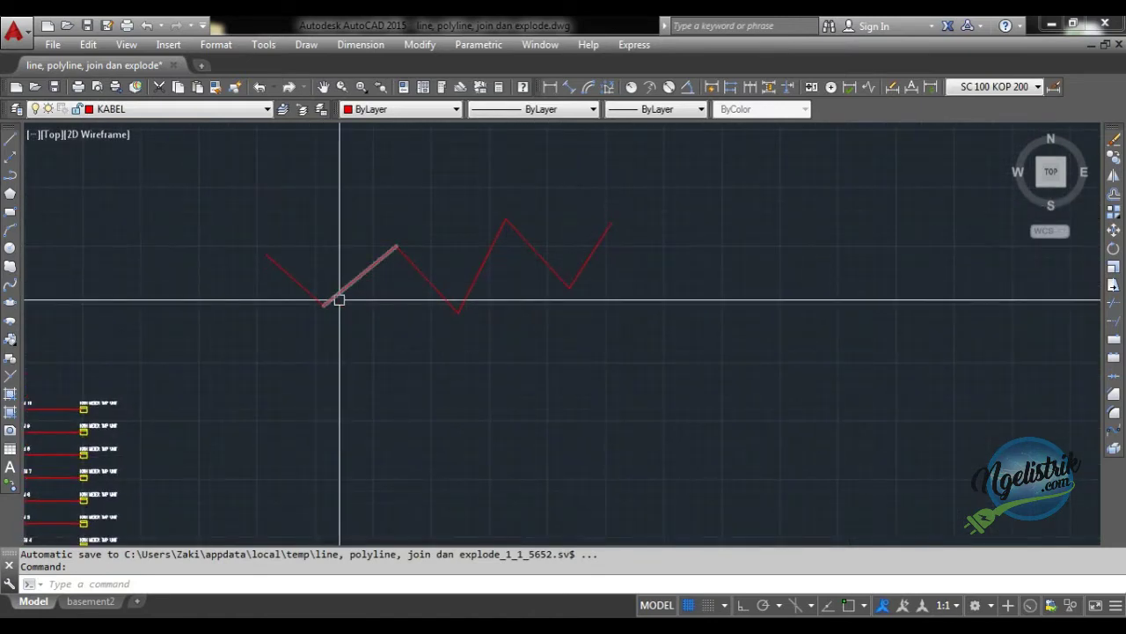
middle_click_drag(343, 301, 339, 291)
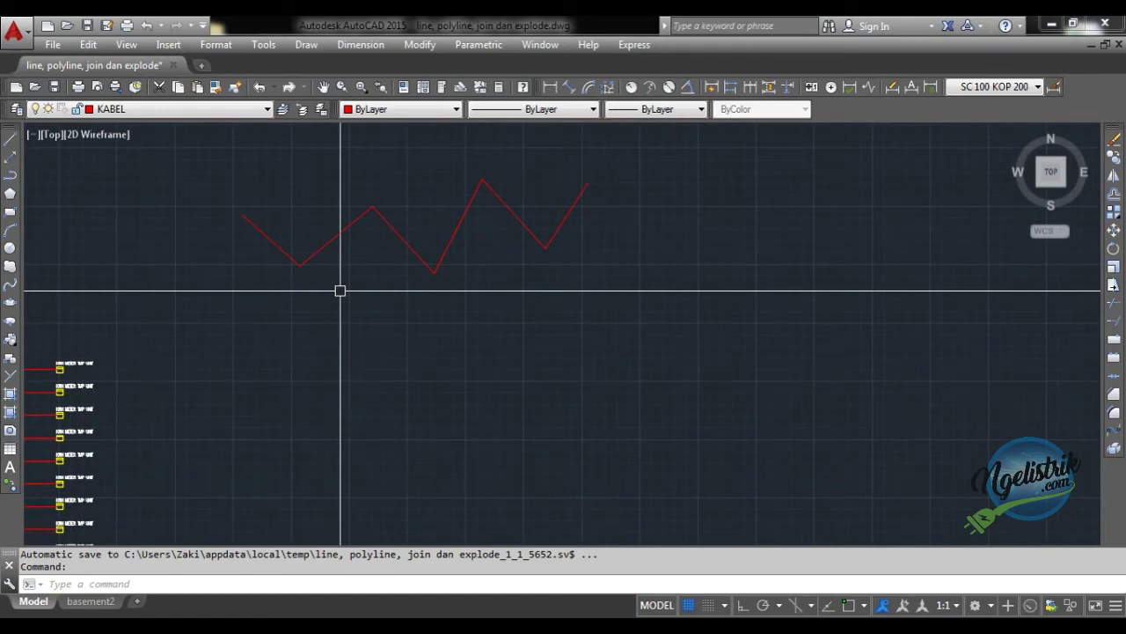
middle_click_drag(276, 322, 266, 268)
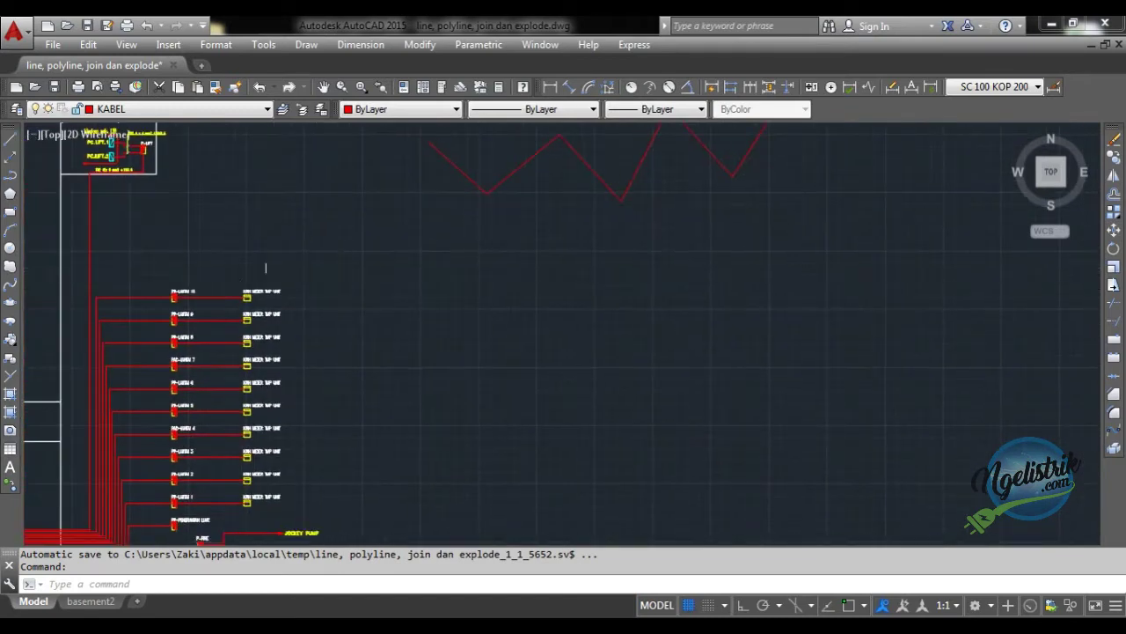
scroll(229, 304, "up", 6)
scroll(326, 289, "down", 4)
middle_click_drag(528, 369, 209, 365)
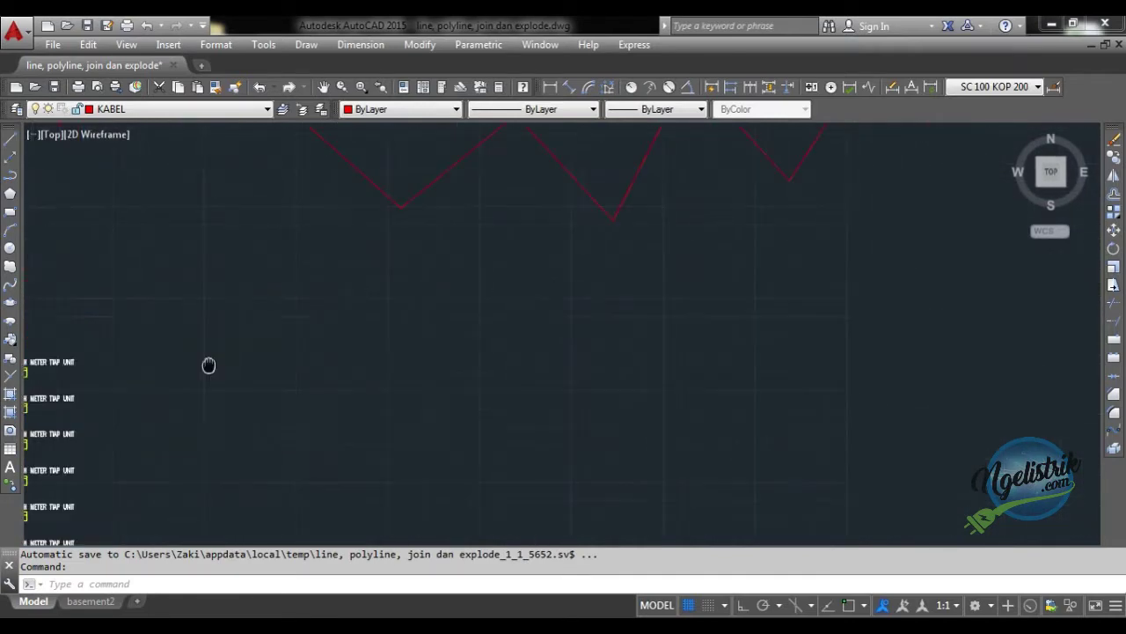
scroll(274, 372, "down", 2)
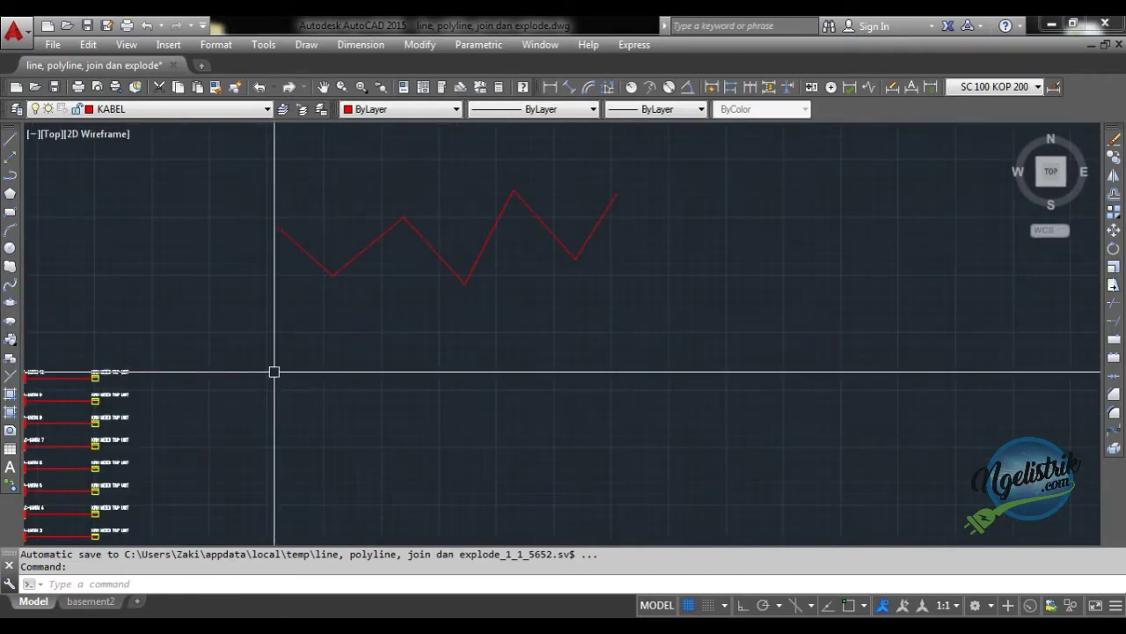
mouse_move(274, 372)
middle_mouse_down()
mouse_move(387, 320)
mouse_move(291, 329)
middle_mouse_up()
scroll(382, 317, "up", 2)
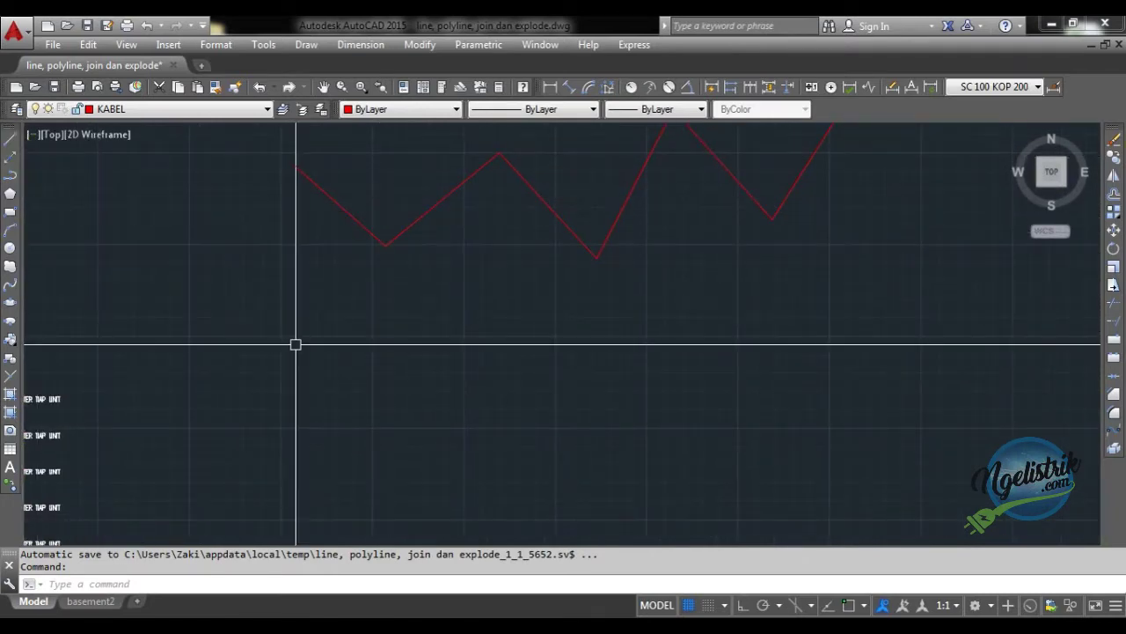
- Start a line below the zigzag, turn on Ortho, and draw the 5000-unit top side
type("L")
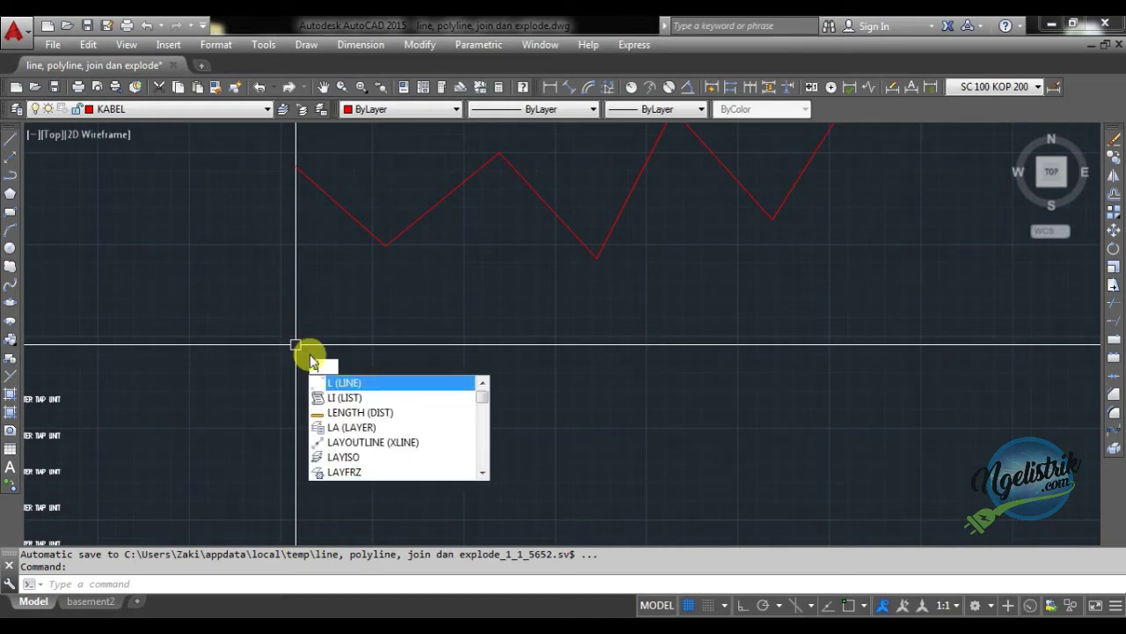
key("Return")
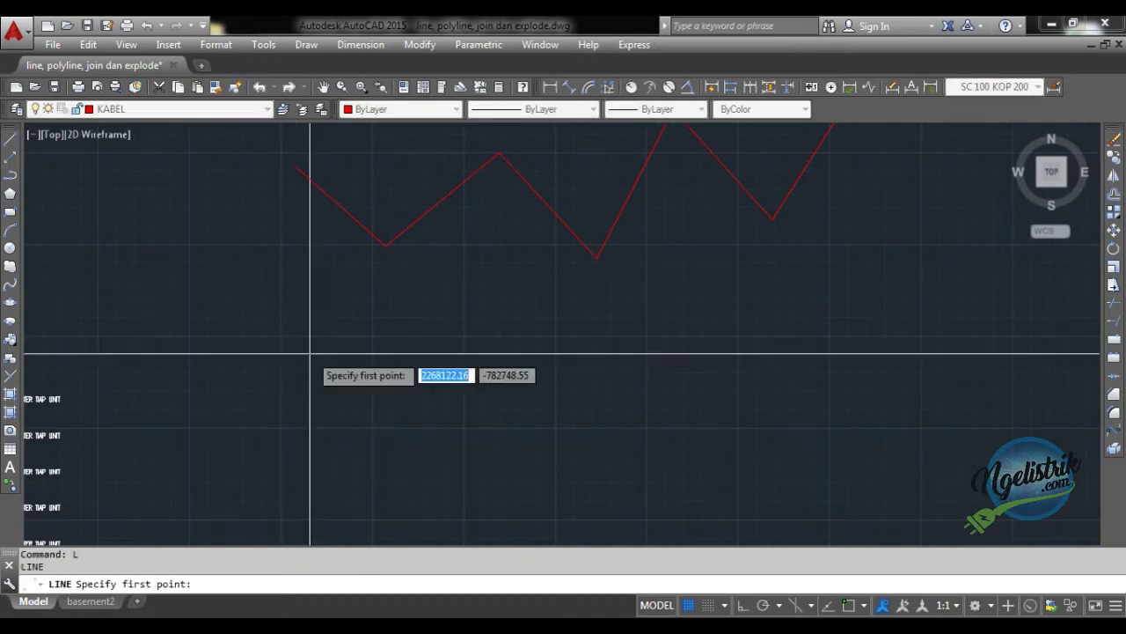
left_click(300, 357)
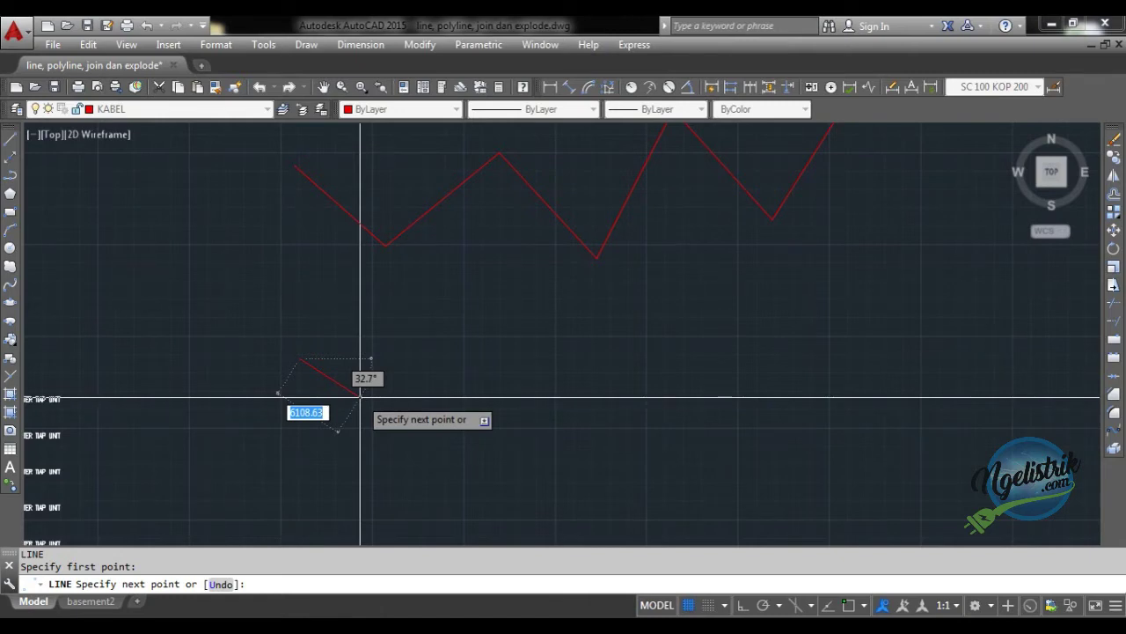
key("F8")
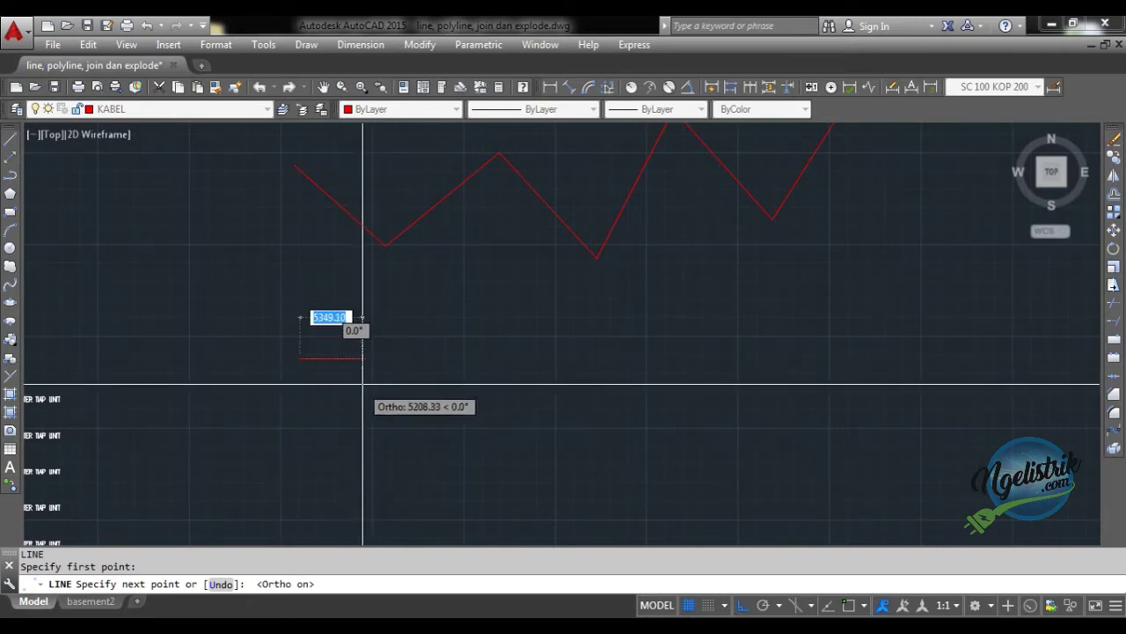
type("5000")
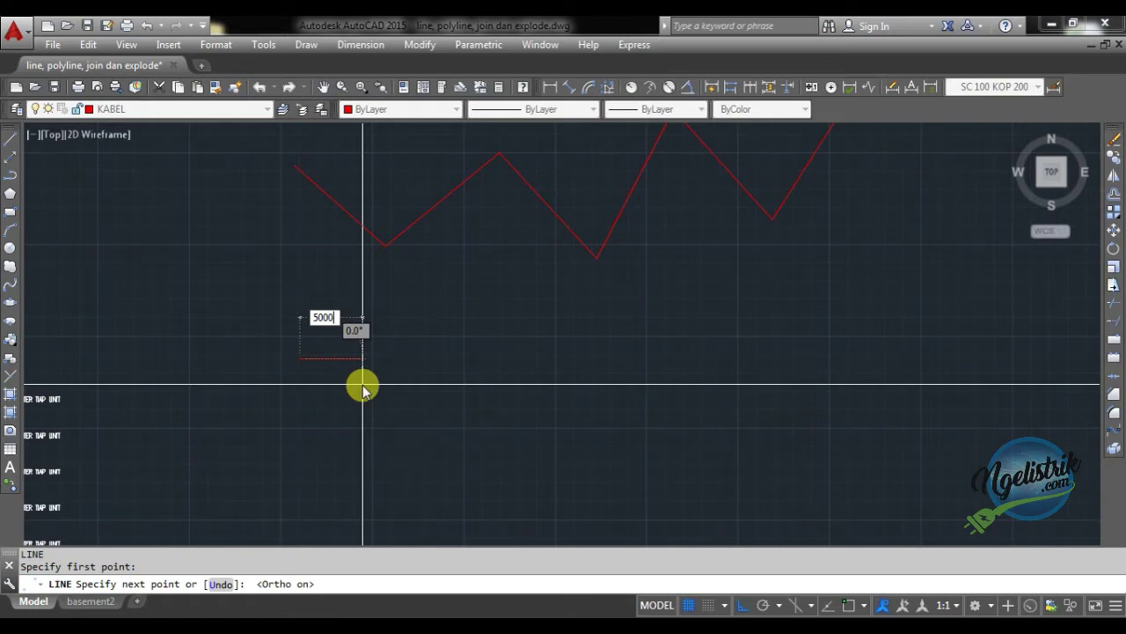
key("Return")
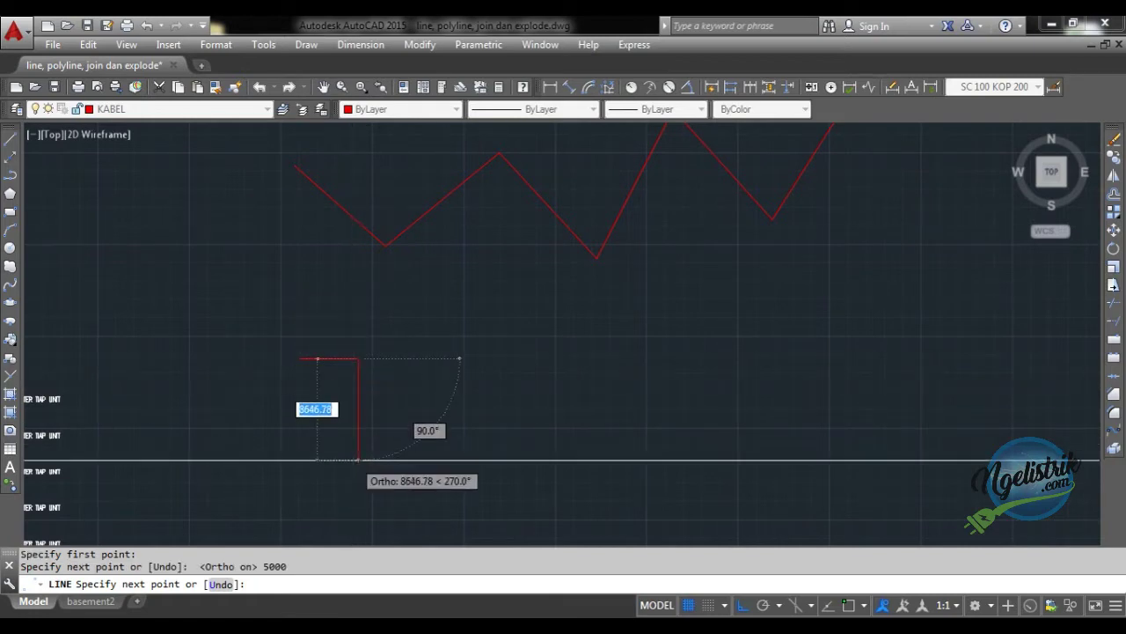
- Draw the remaining three 5000-unit sides to close the line square
type("5")
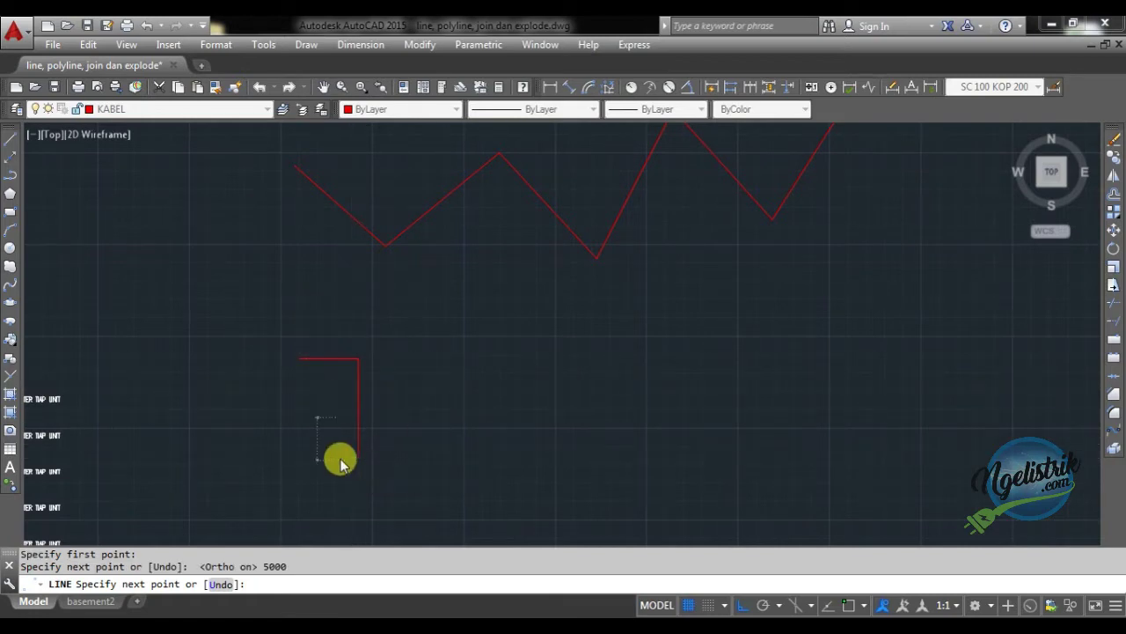
key("Return")
type("5000")
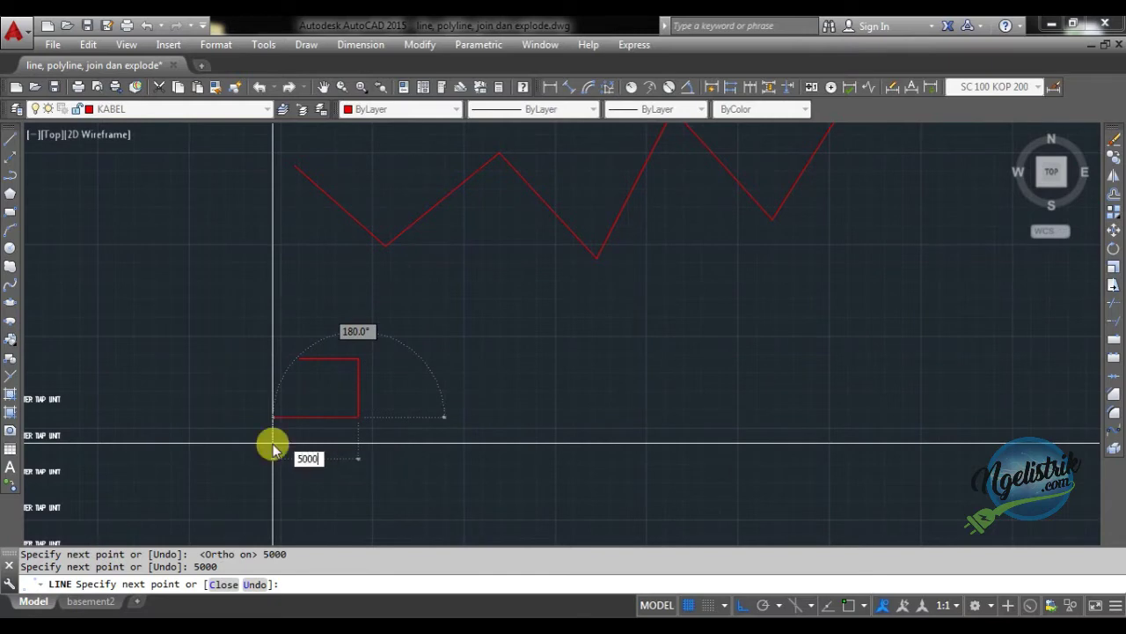
key("Return")
type("5000")
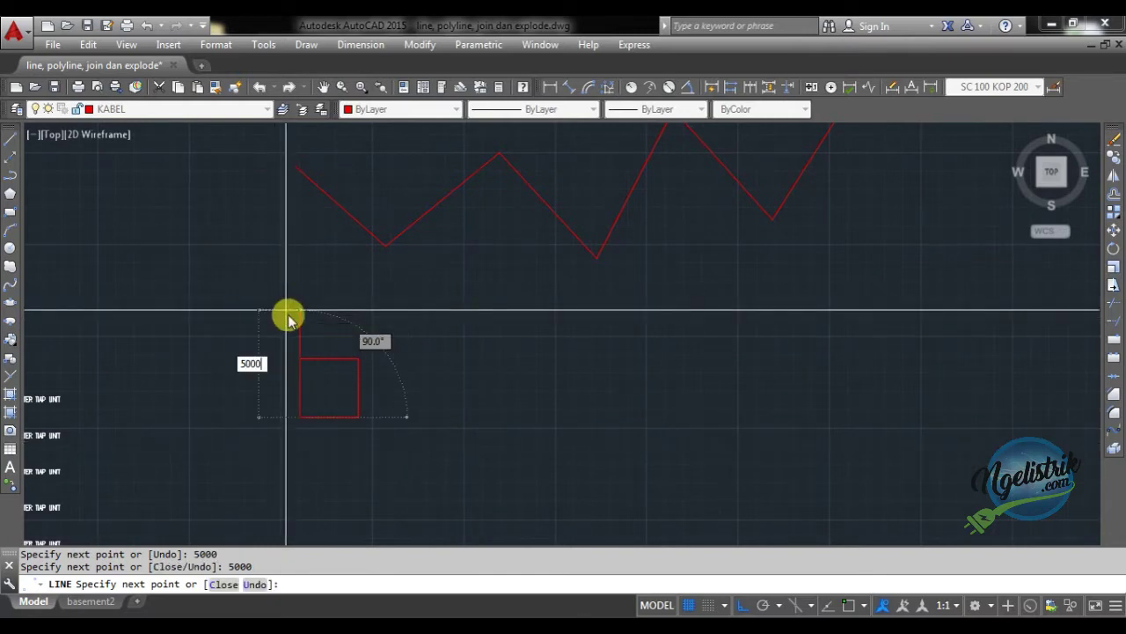
key("Return")
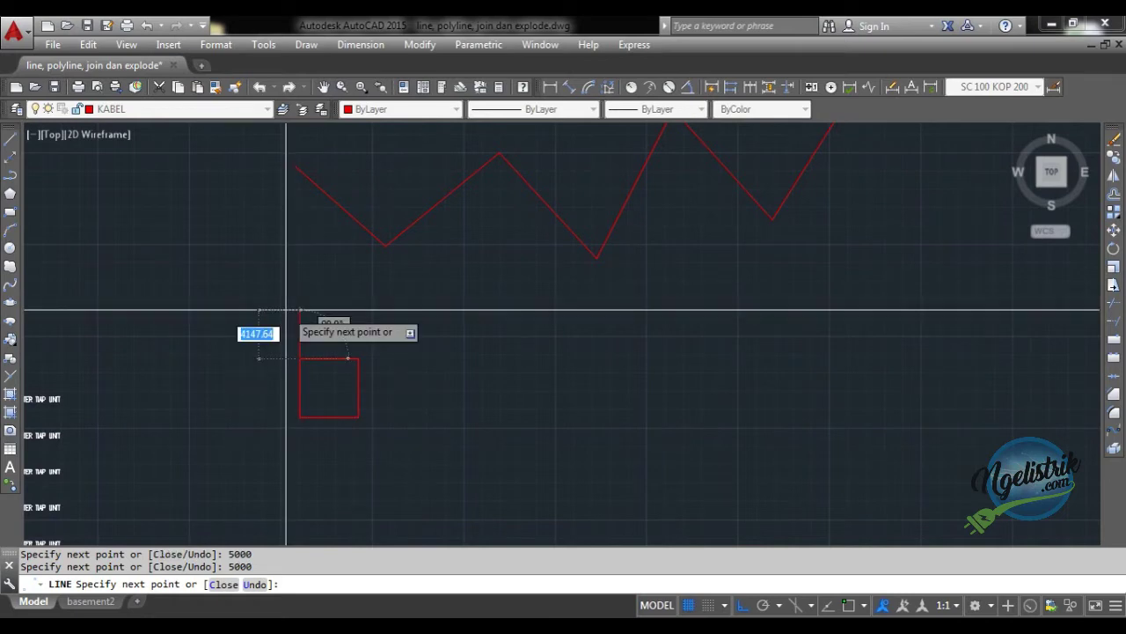
key("Return")
- Zoom and pan to centre the new square in view
mouse_move(340, 392)
middle_mouse_down()
mouse_move(369, 317)
mouse_move(379, 329)
mouse_move(302, 314)
middle_mouse_up()
scroll(302, 315, "up", 2)
middle_click_drag(357, 311, 303, 283)
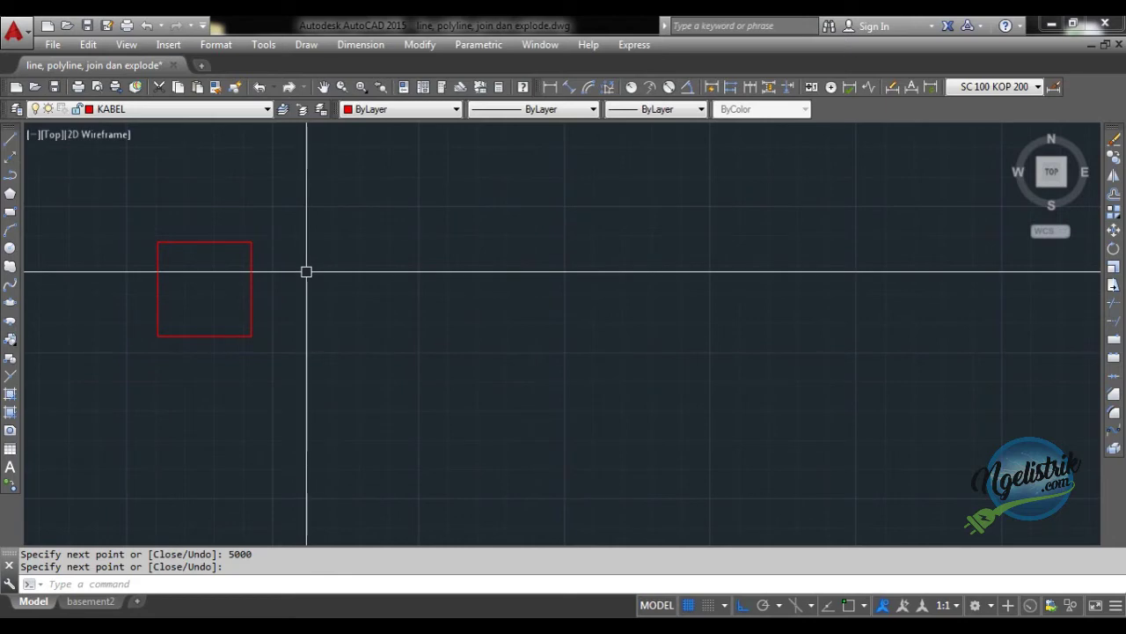
type("L")
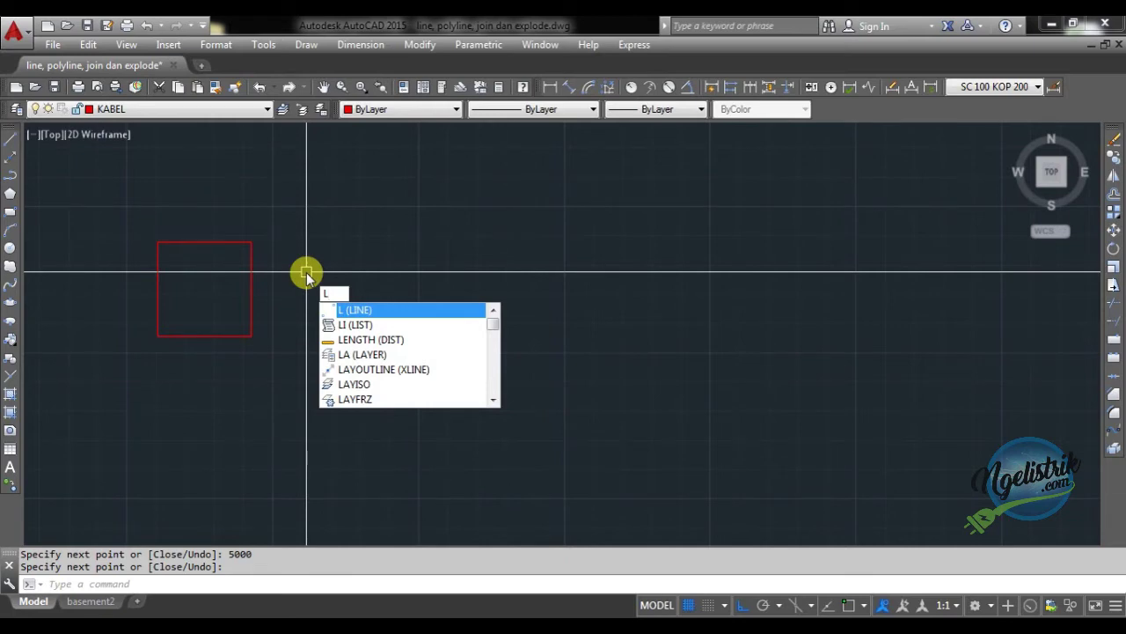
- Draw a second square of 5000-unit lines beside the first, closing it with C
key("Return")
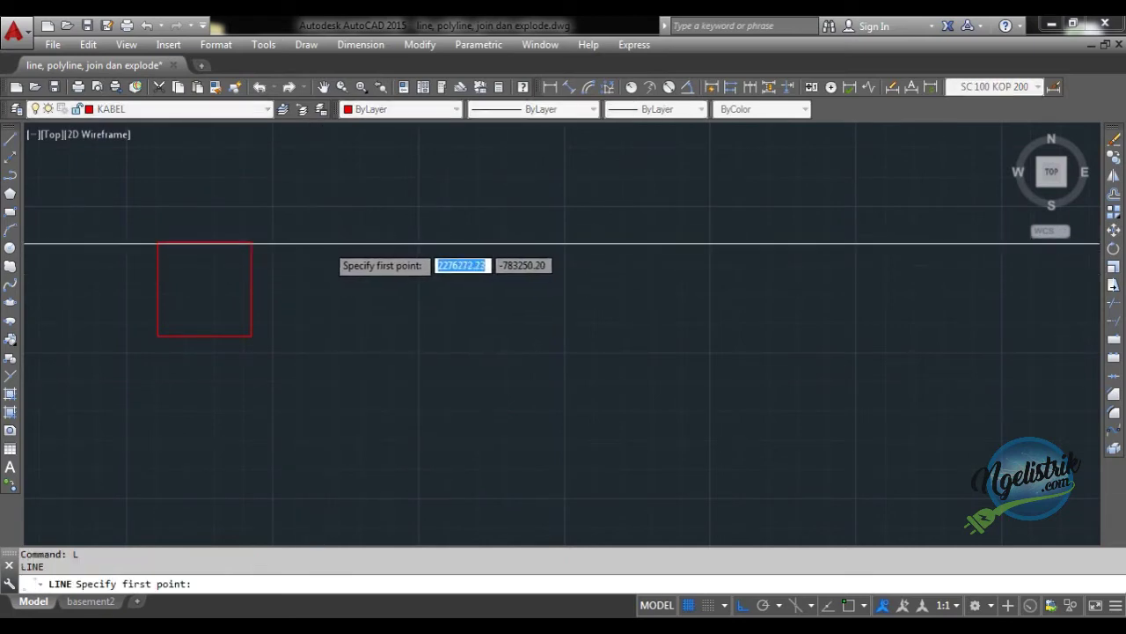
left_click(321, 244)
type("5")
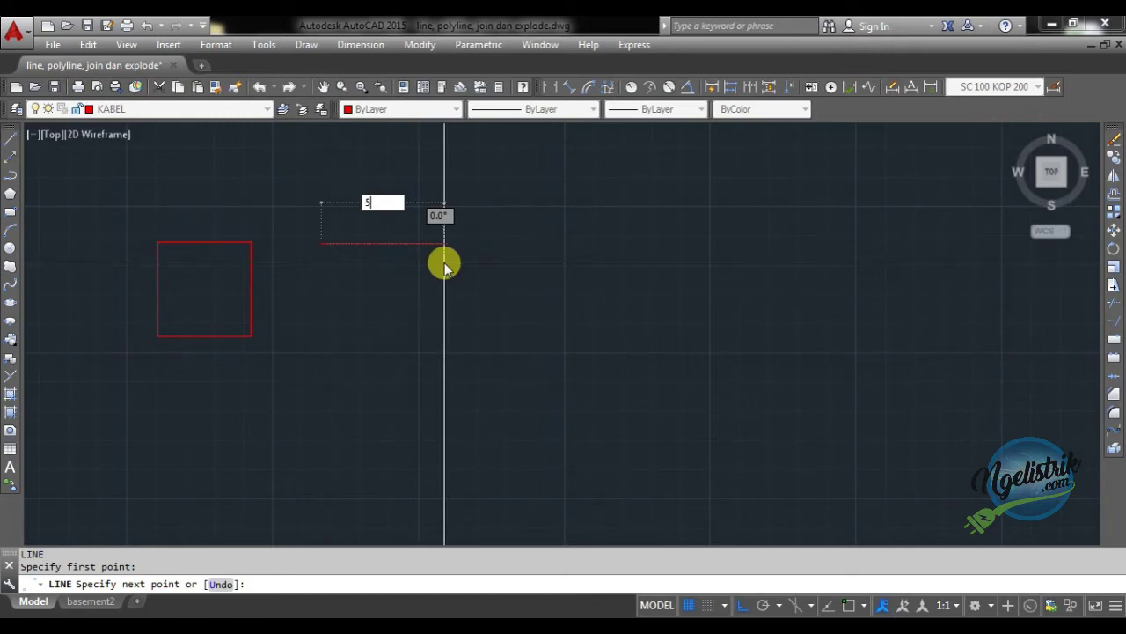
key("Return")
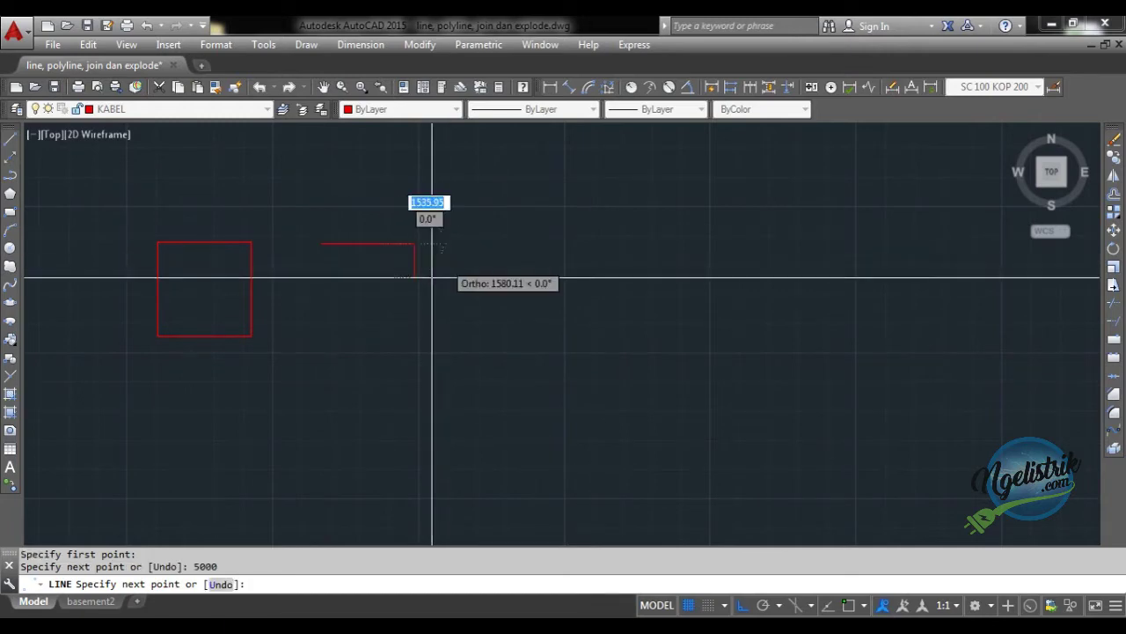
type("5000")
key("Return")
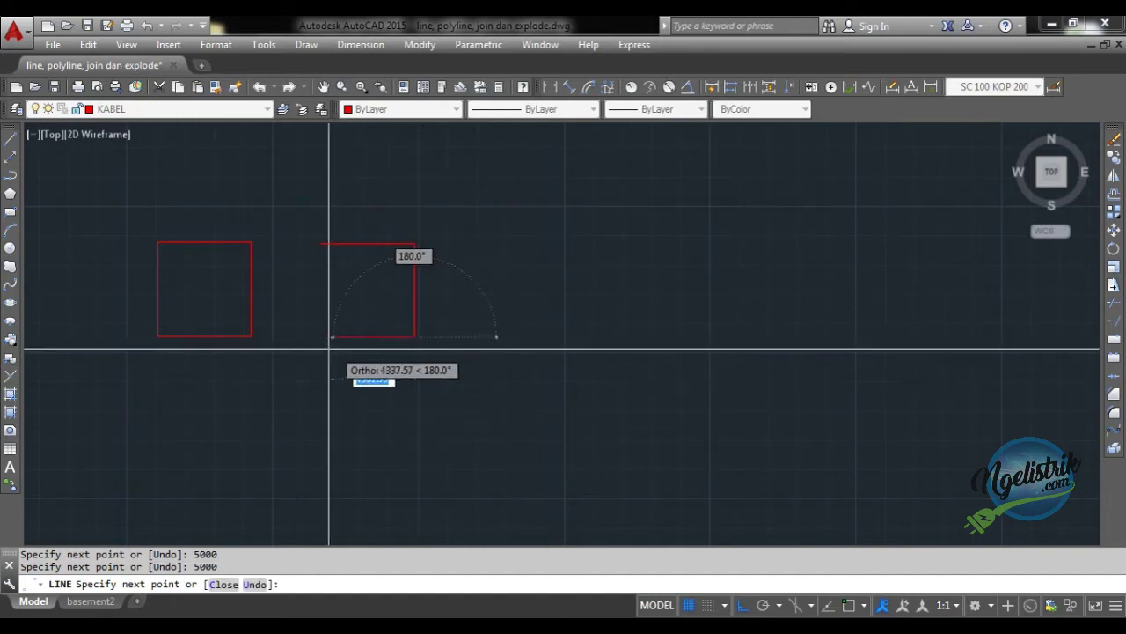
type("5000")
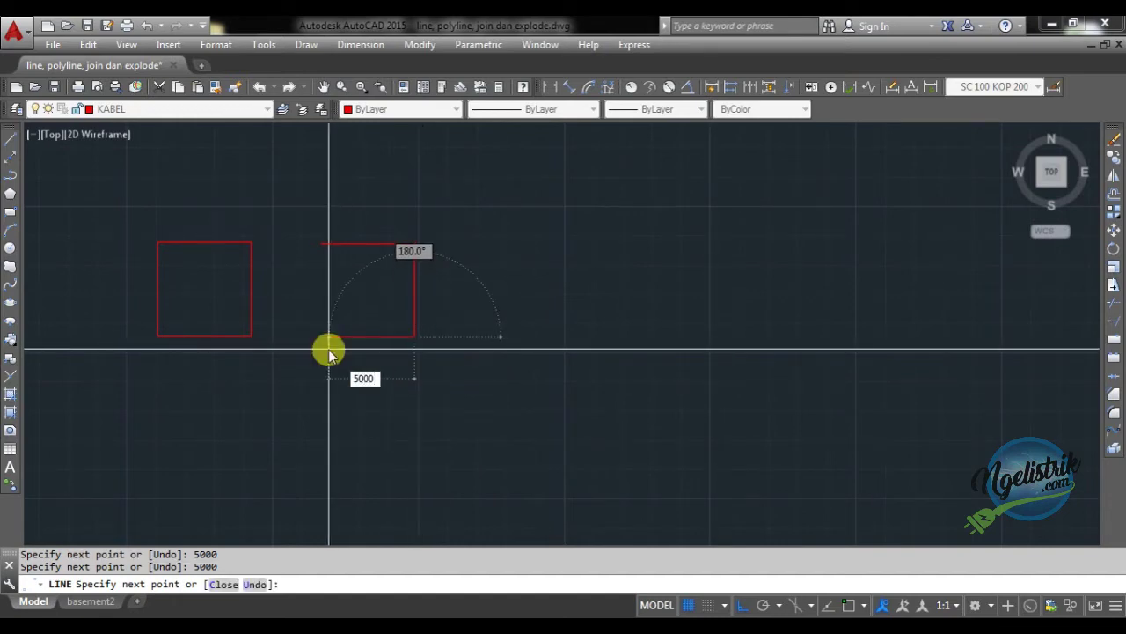
key("Return")
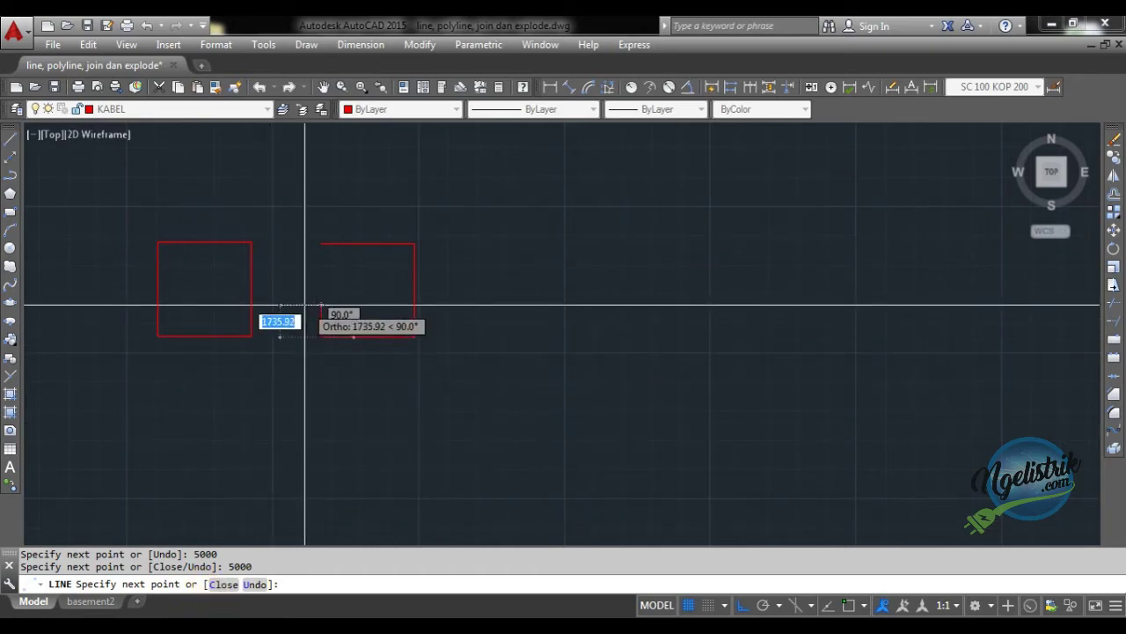
type("c")
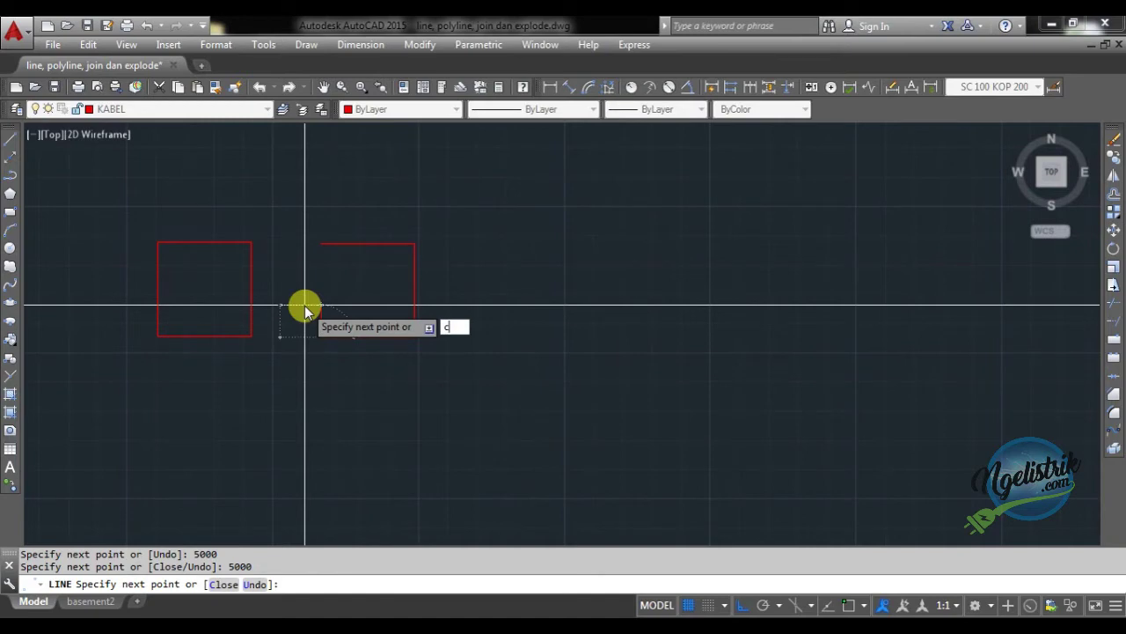
key("Return")
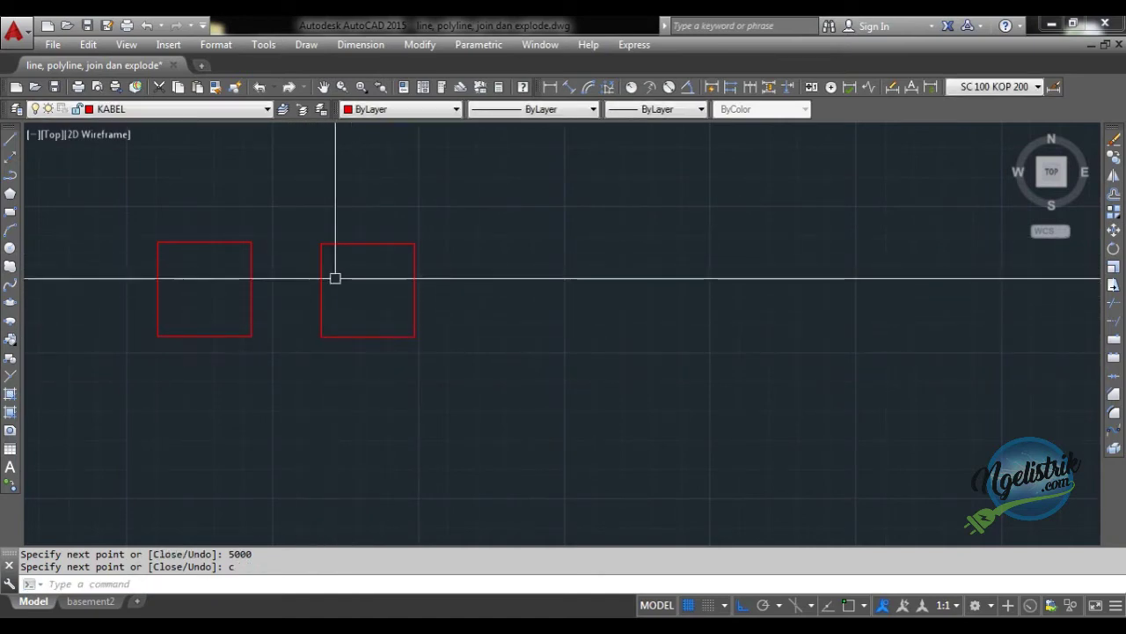
middle_click_drag(360, 266, 346, 254)
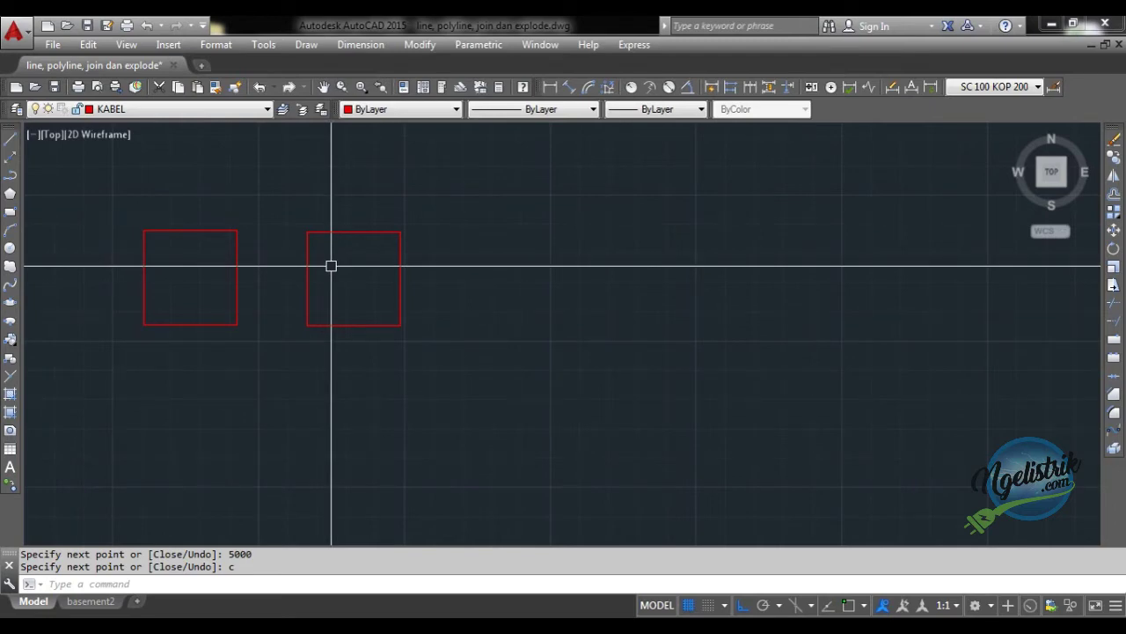
middle_click_drag(370, 260, 327, 252)
- Zoom out and start the Polyline command
scroll(329, 254, "down", 2)
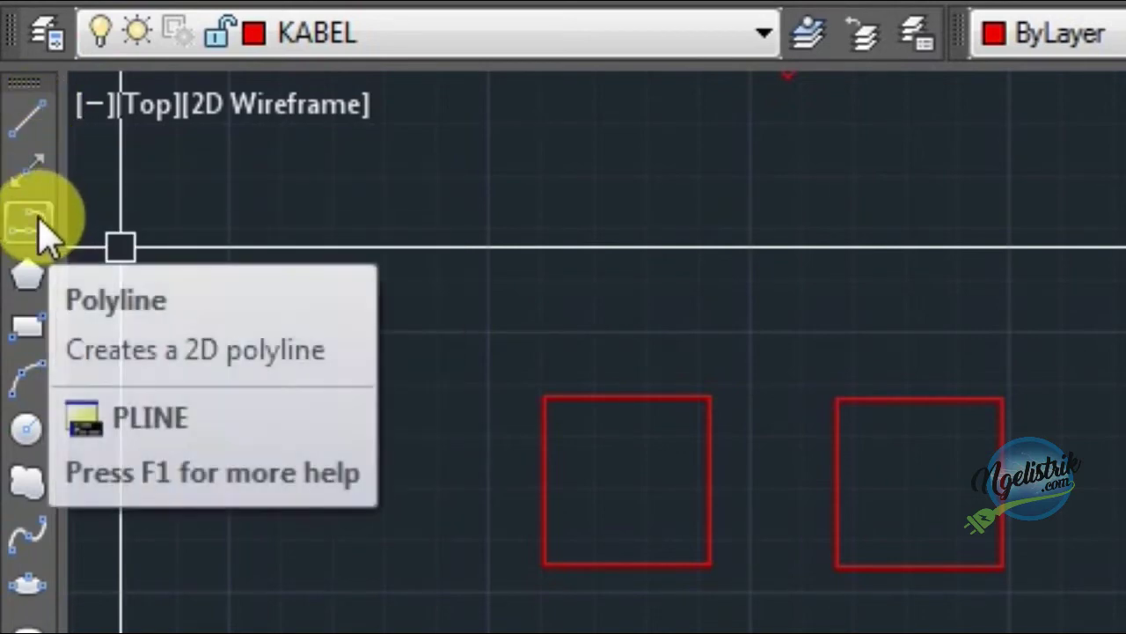
left_click(39, 229)
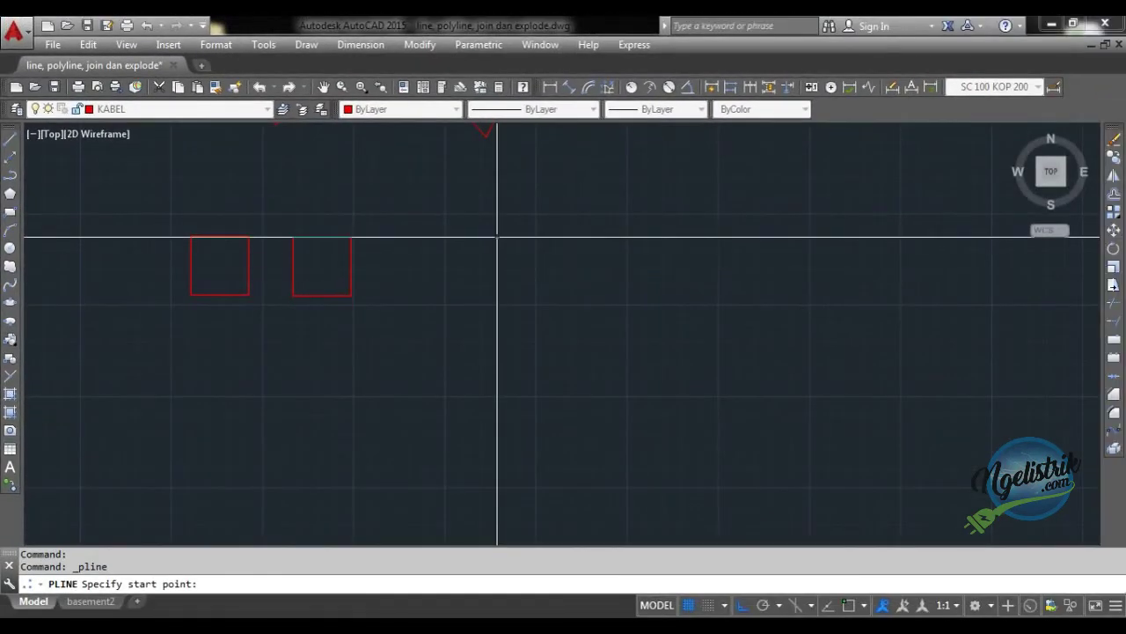
- Draw a closed 5000-unit polyline square right of the two line squares
left_click(497, 238)
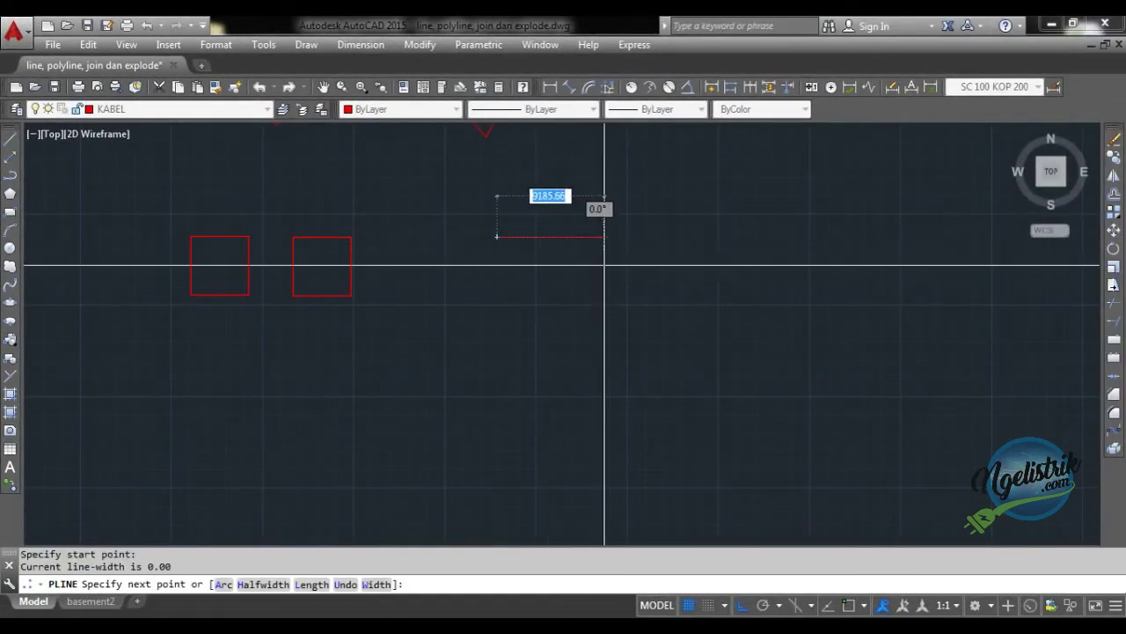
type("5")
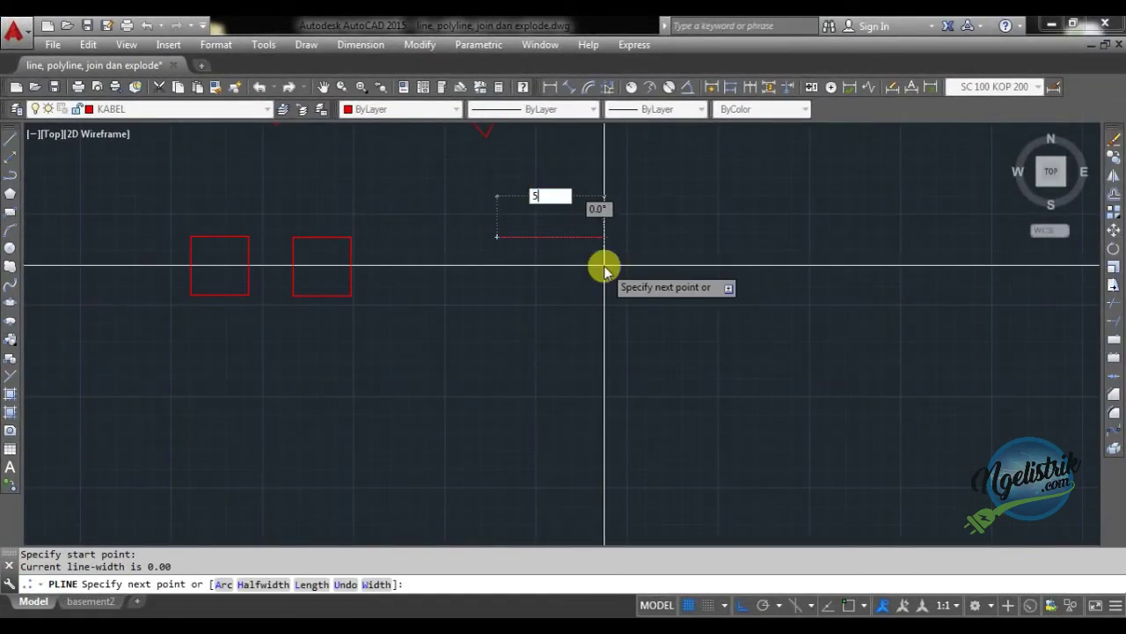
type("000")
key("Return")
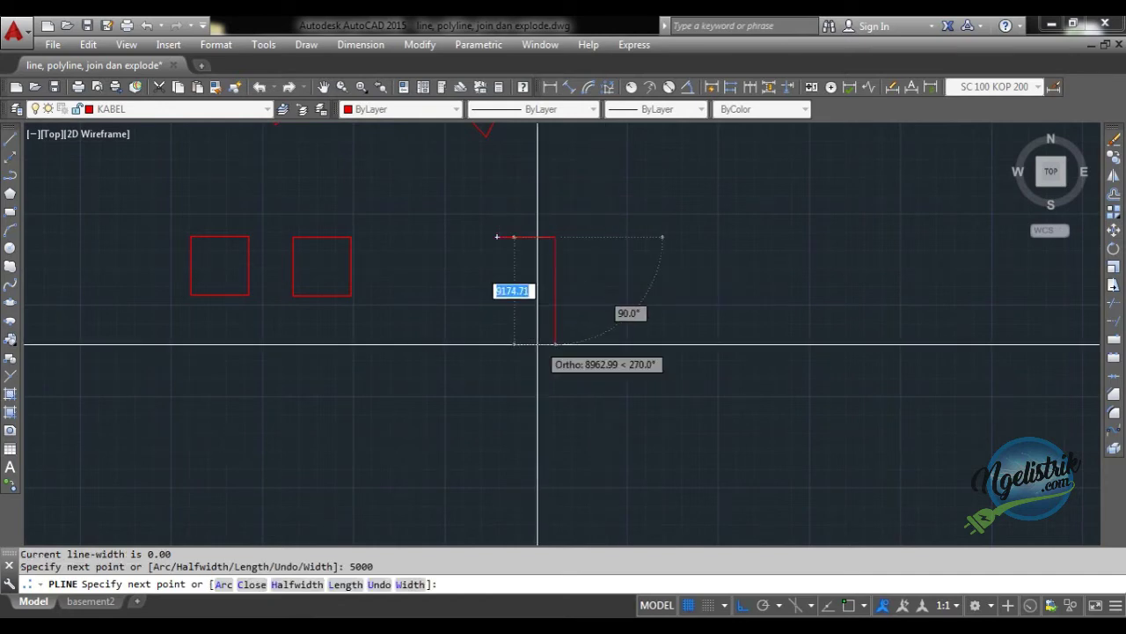
type("5000")
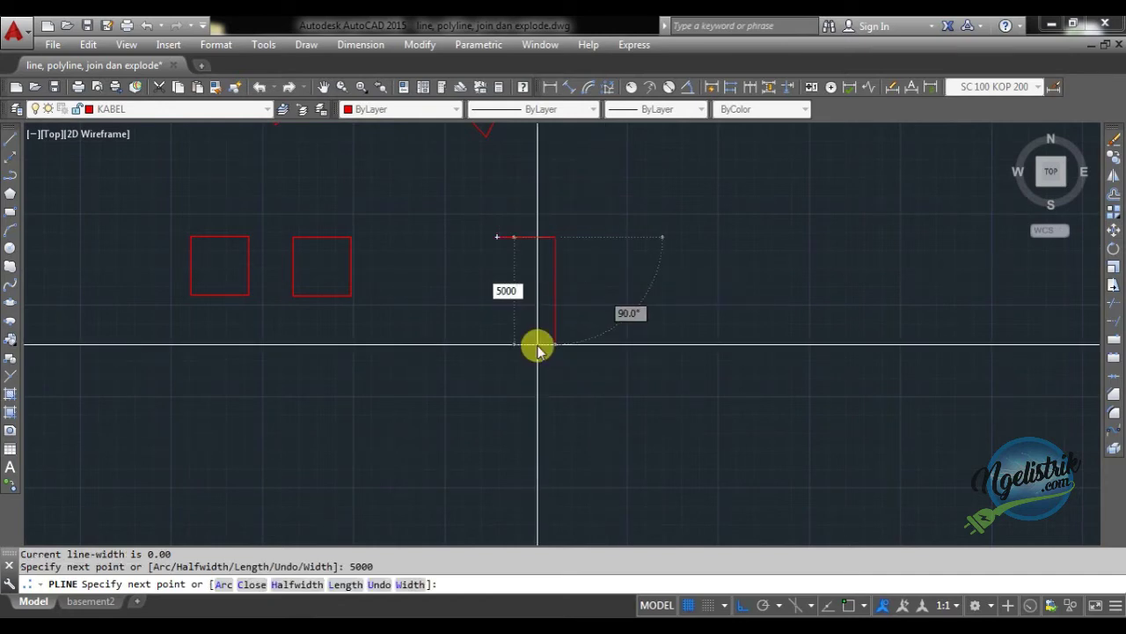
key("Return")
type("5000")
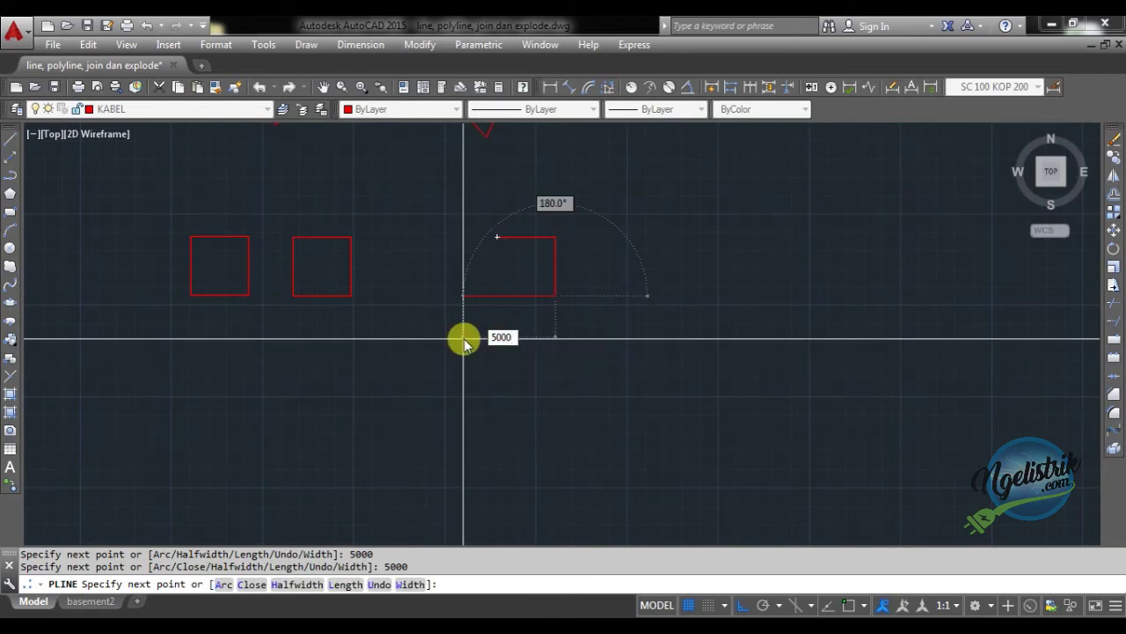
key("Return")
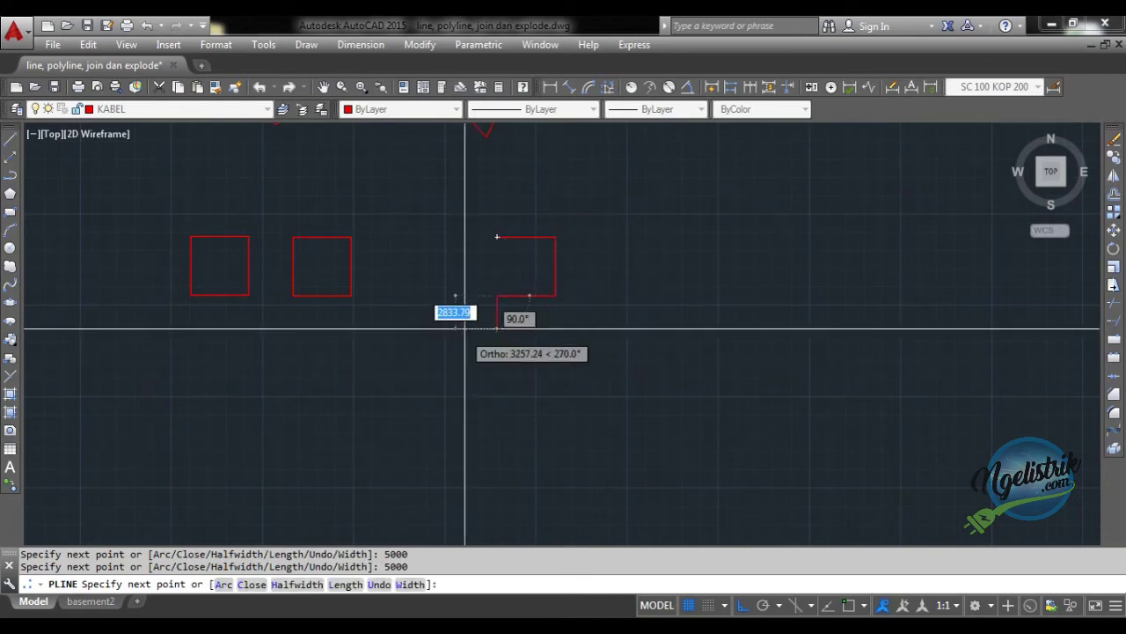
type("c")
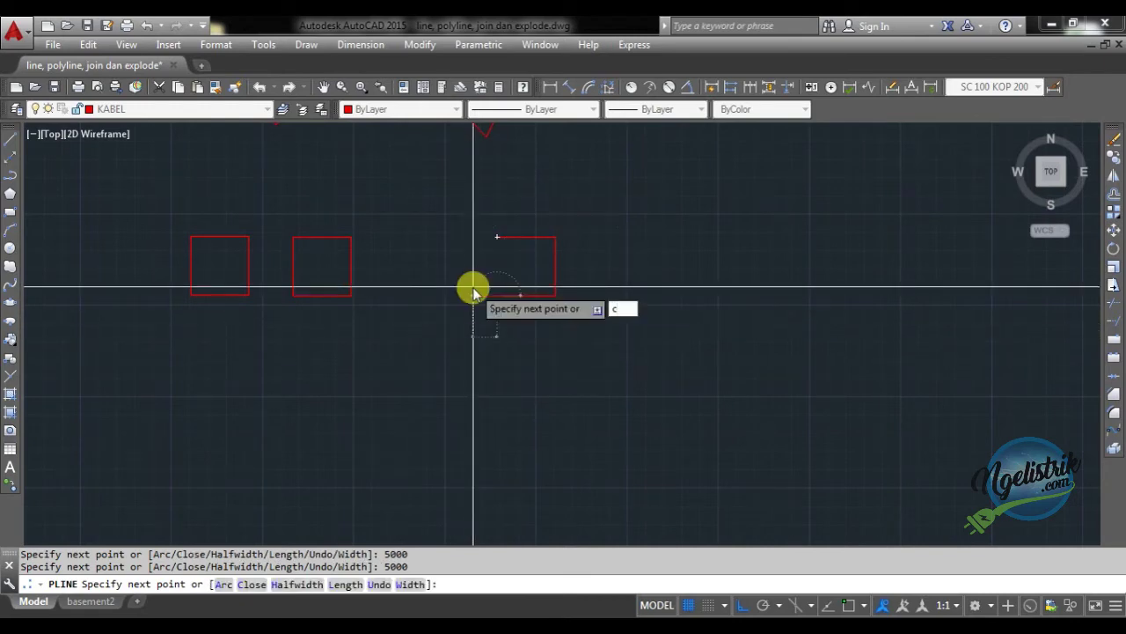
key("Return")
middle_click_drag(552, 291, 469, 272)
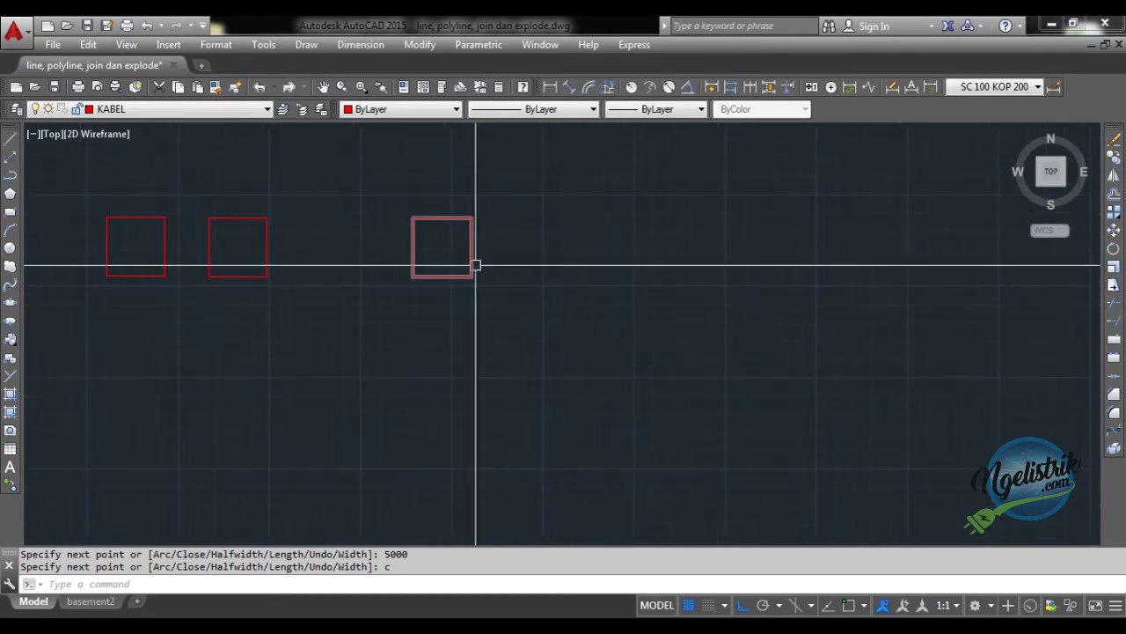
key("Escape")
key("Escape")
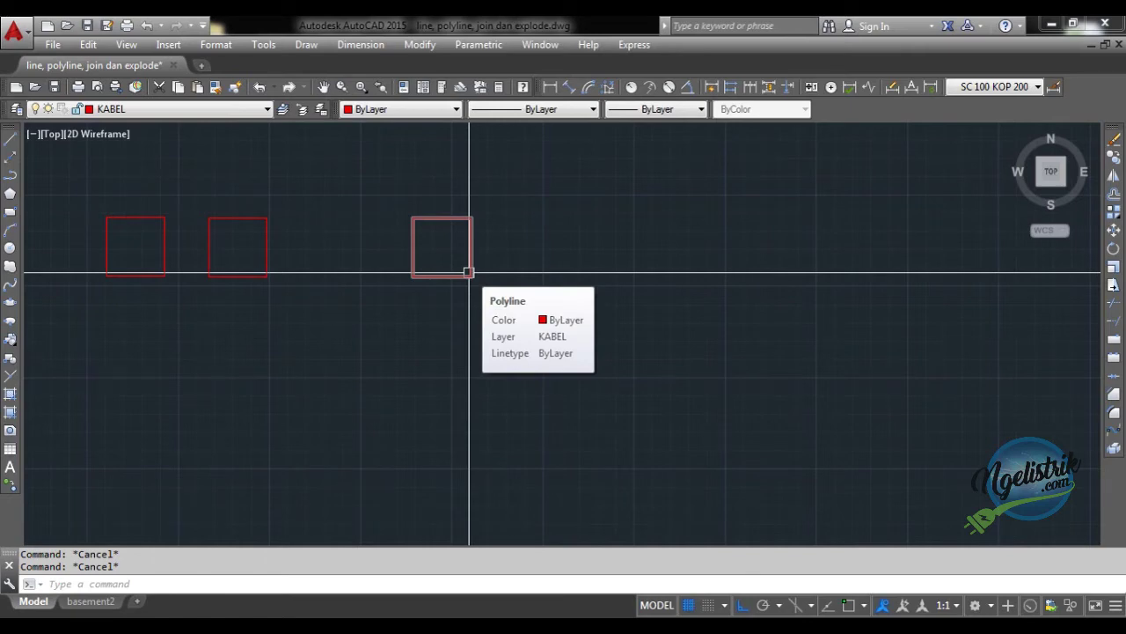
type("PL")
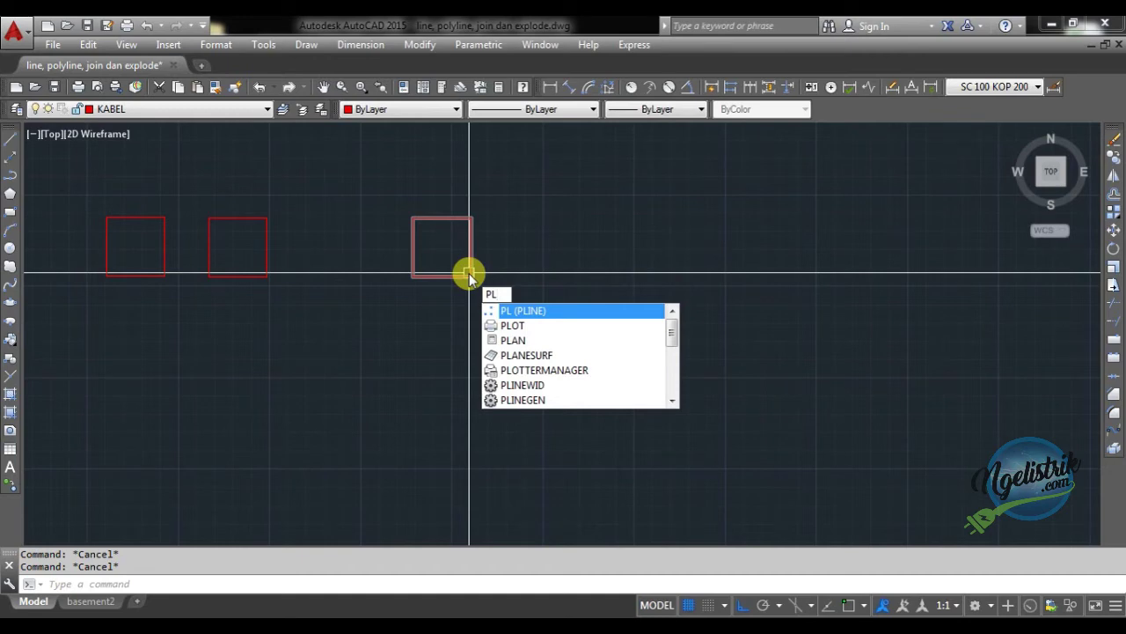
- Draw a fourth closed 5000-unit polyline square to the right of the third
key("Return")
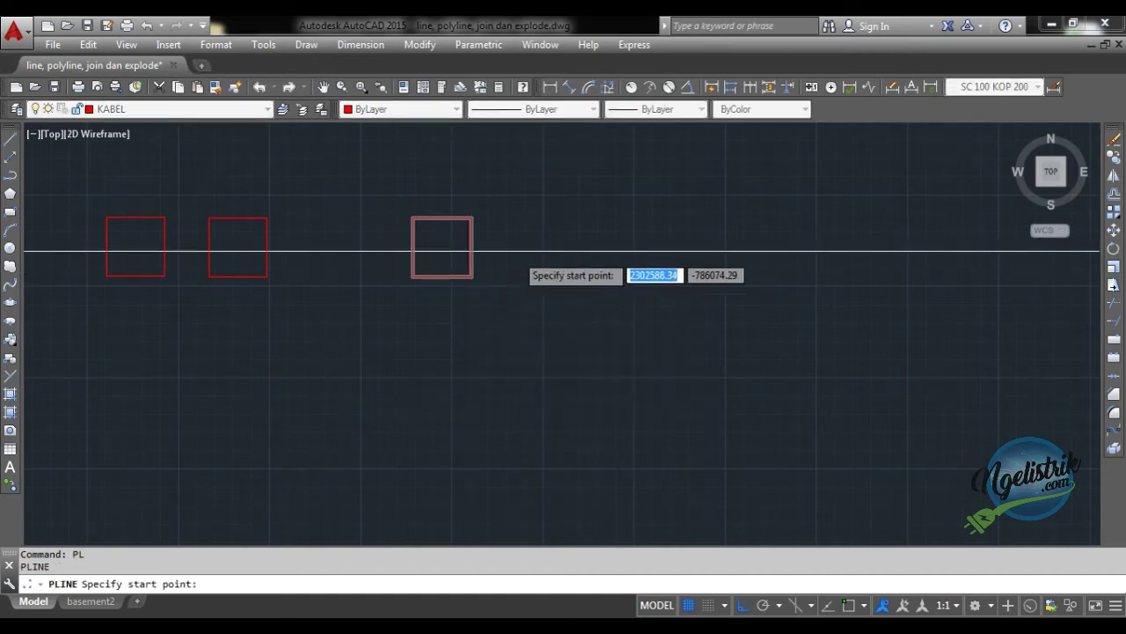
left_click(519, 218)
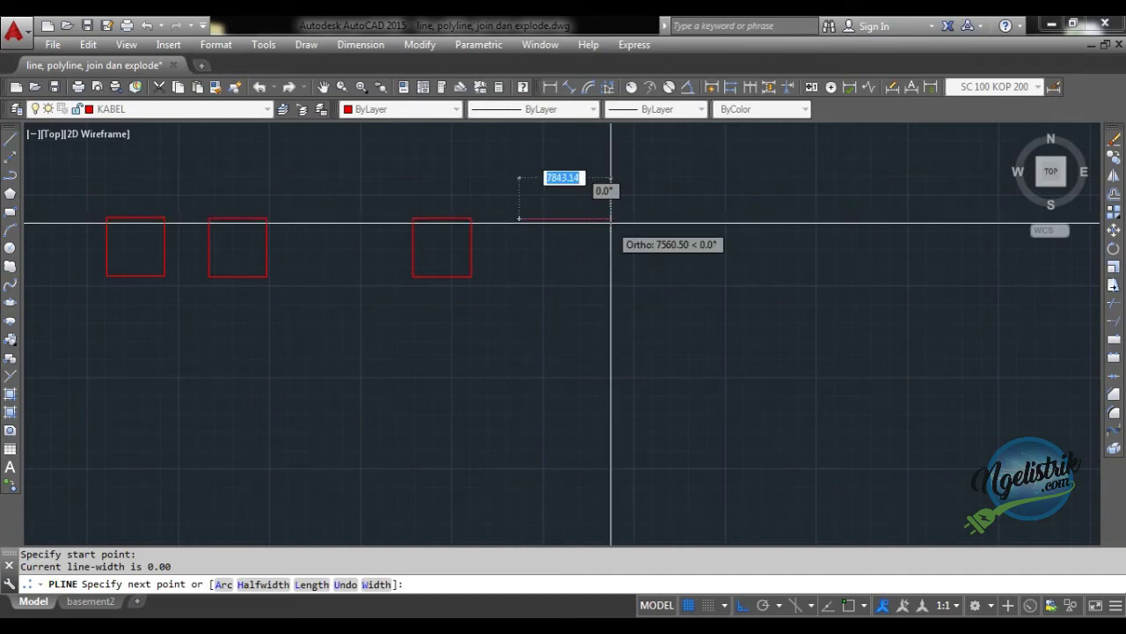
type("5000")
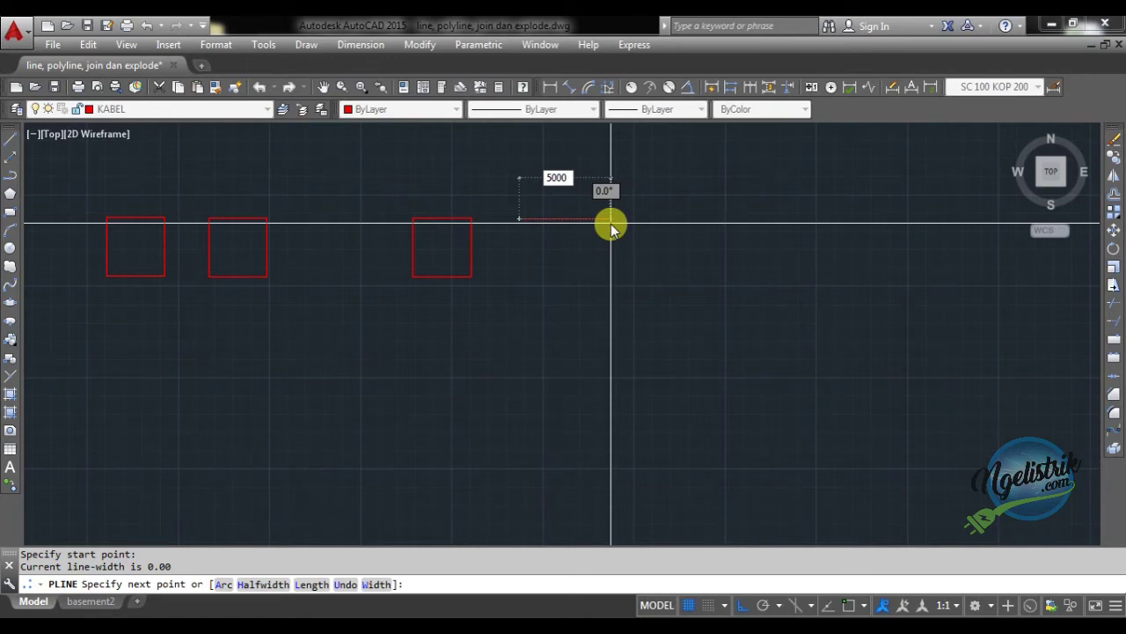
key("Return")
type("5000")
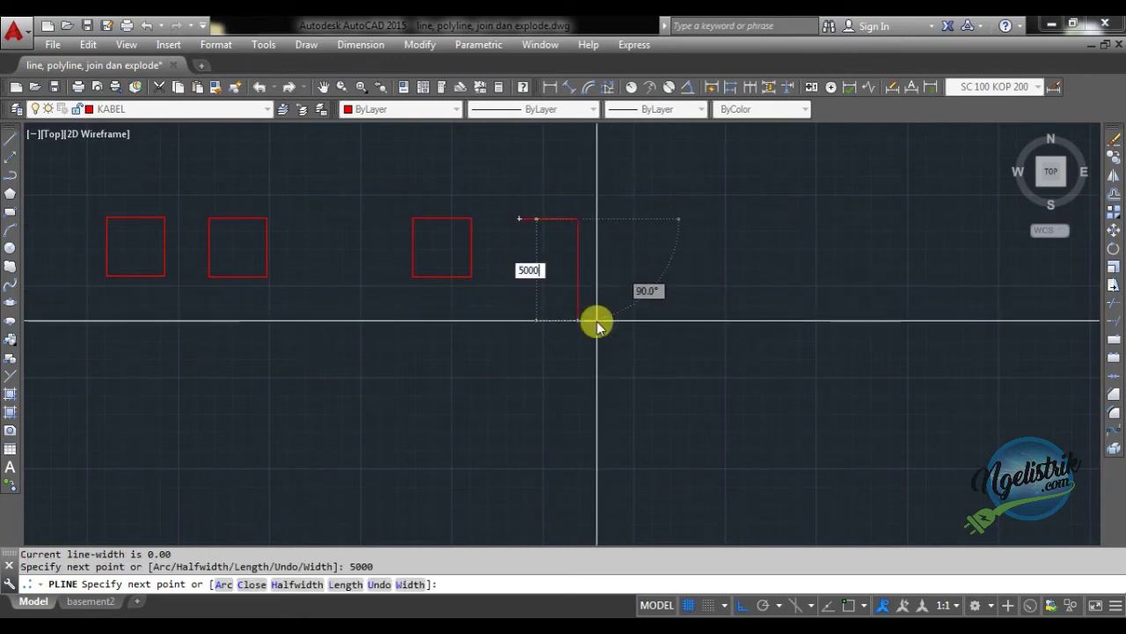
key("Return")
type("5000")
key("Return")
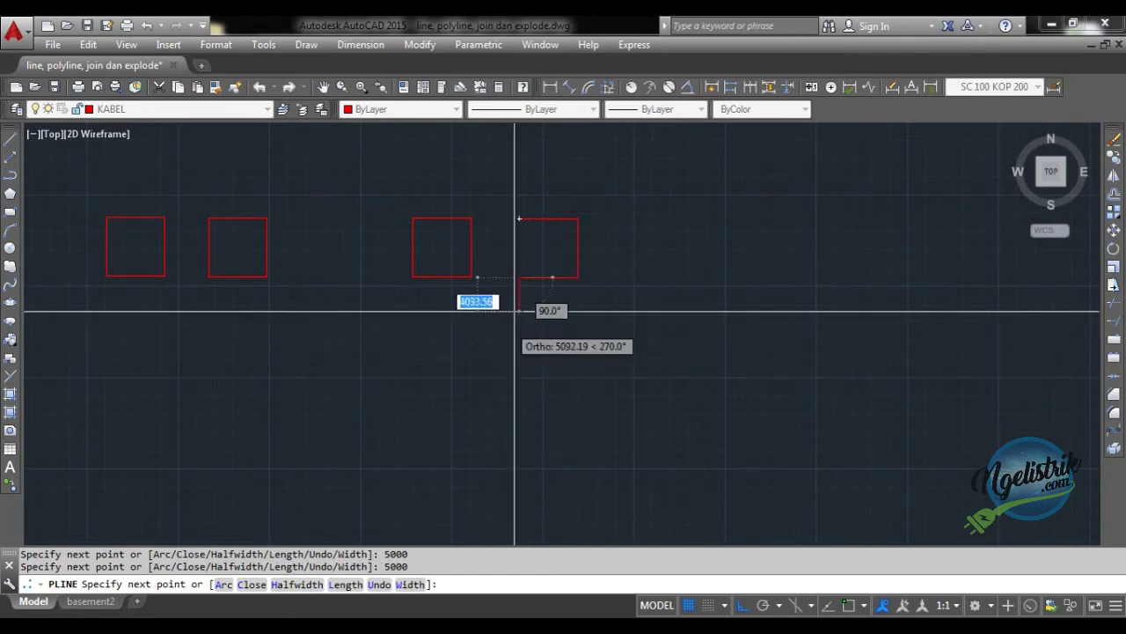
type("c")
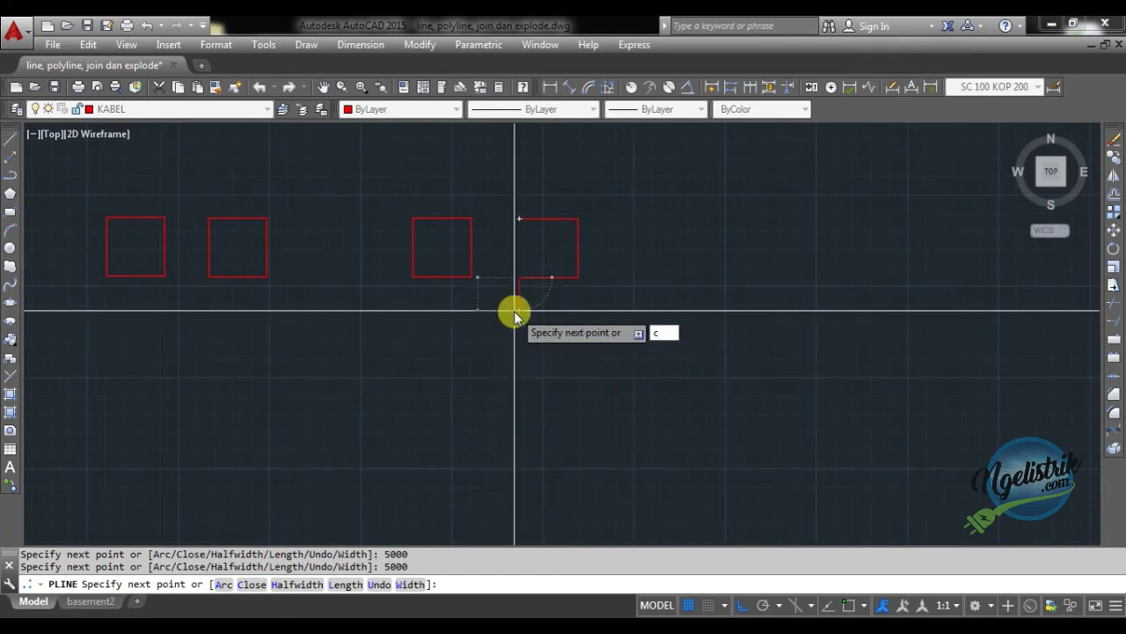
key("Return")
middle_click_drag(525, 312, 583, 316)
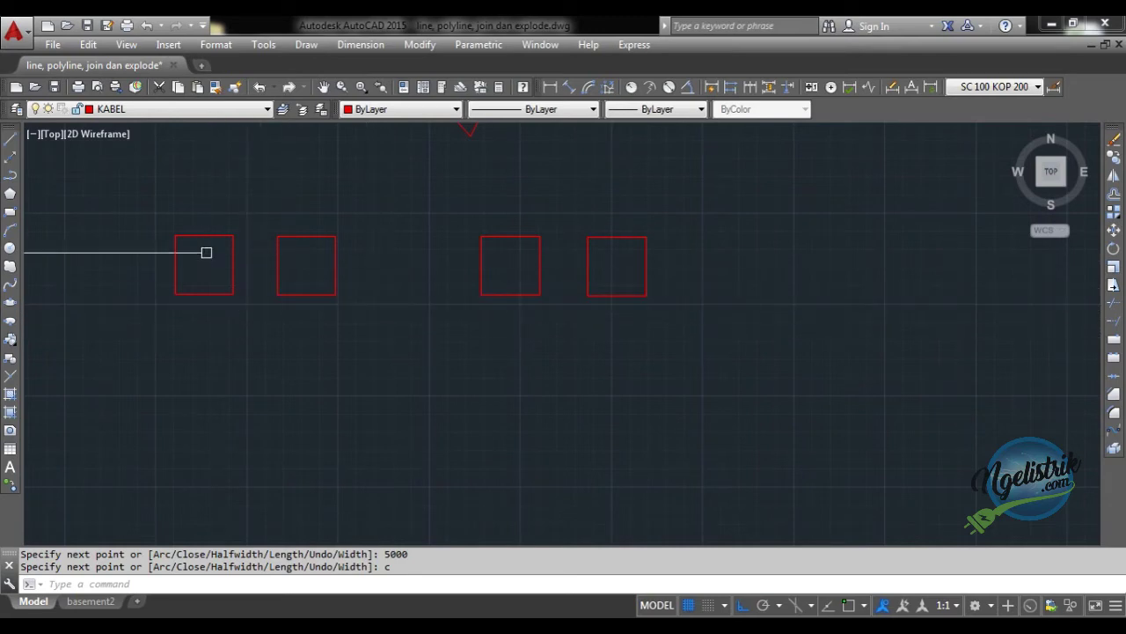
left_click(205, 236)
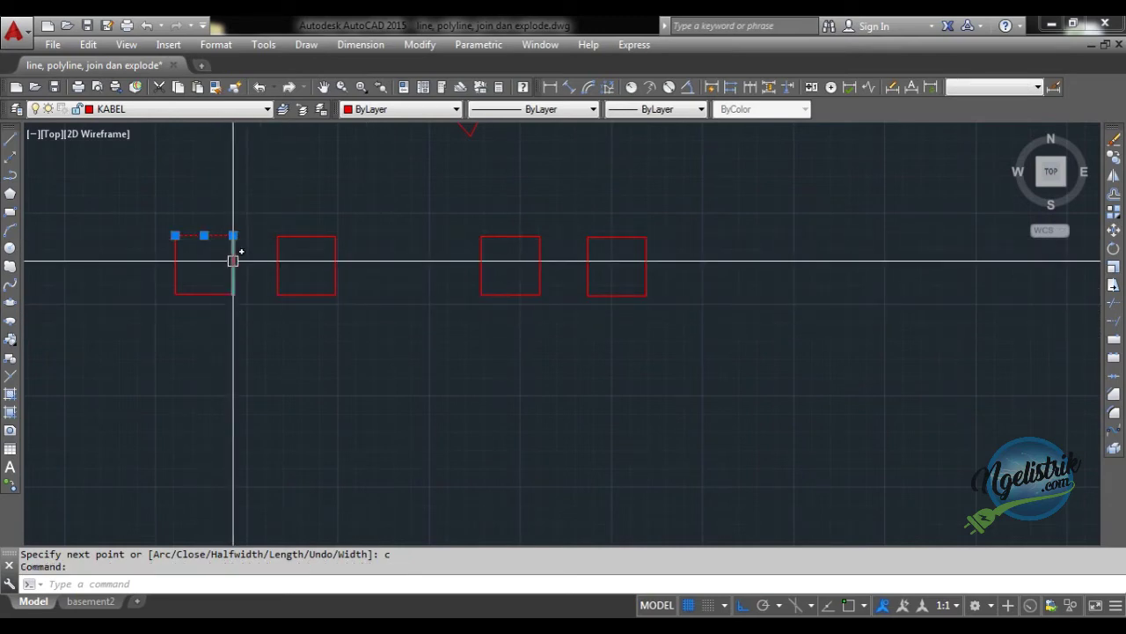
left_click(232, 264)
left_click(212, 294)
left_click(176, 258)
left_click(306, 236)
left_click(336, 255)
left_click(309, 294)
left_click(277, 258)
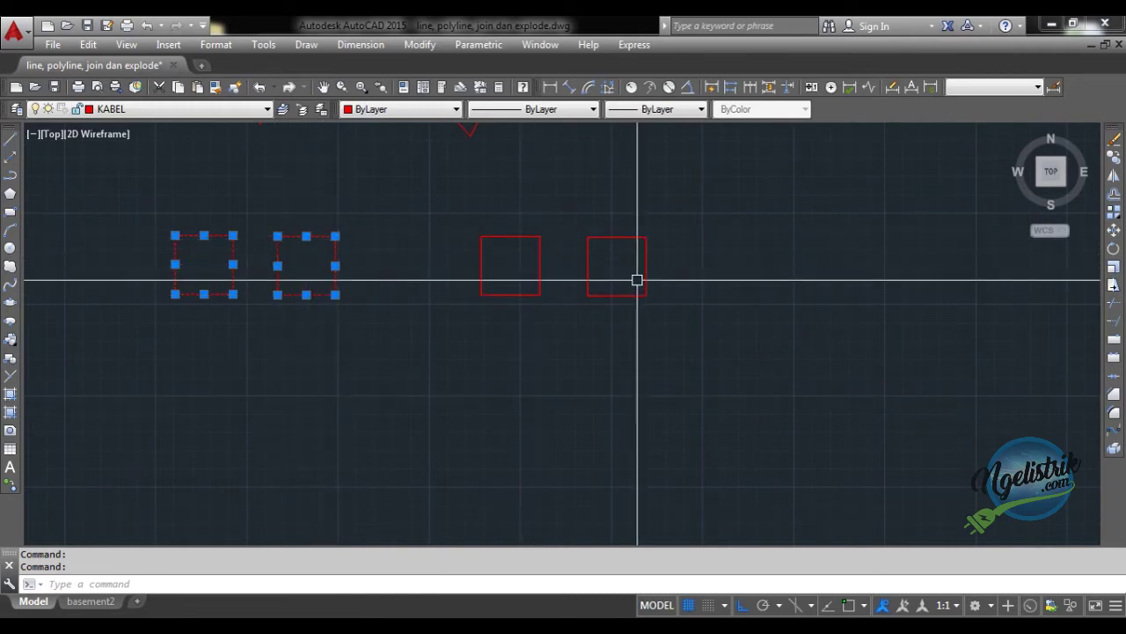
left_click(509, 238)
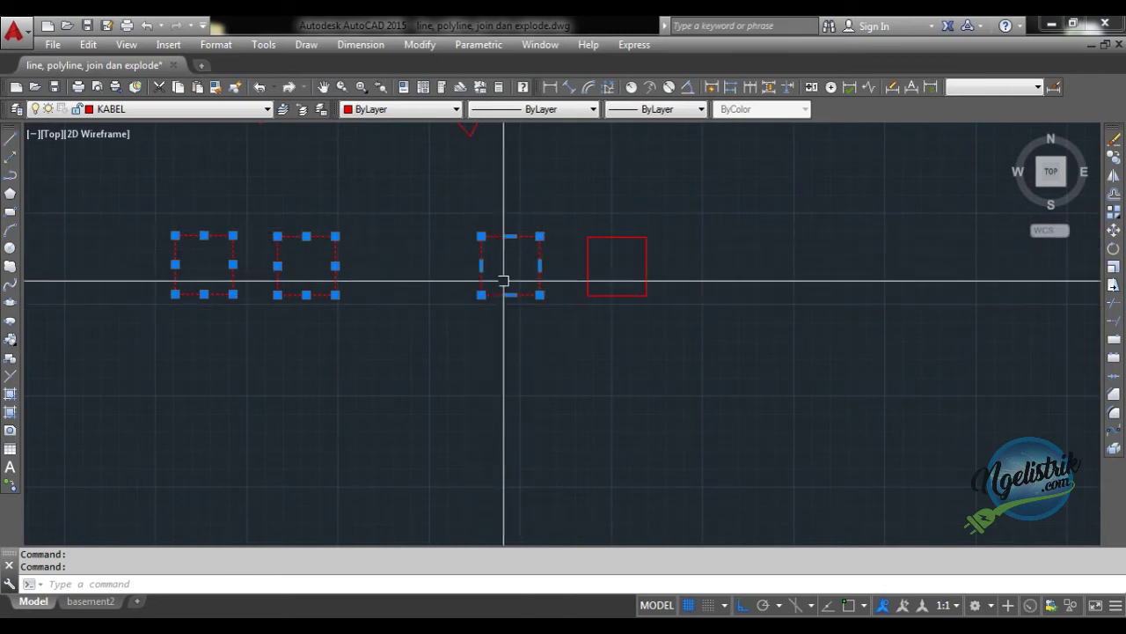
left_click(611, 238)
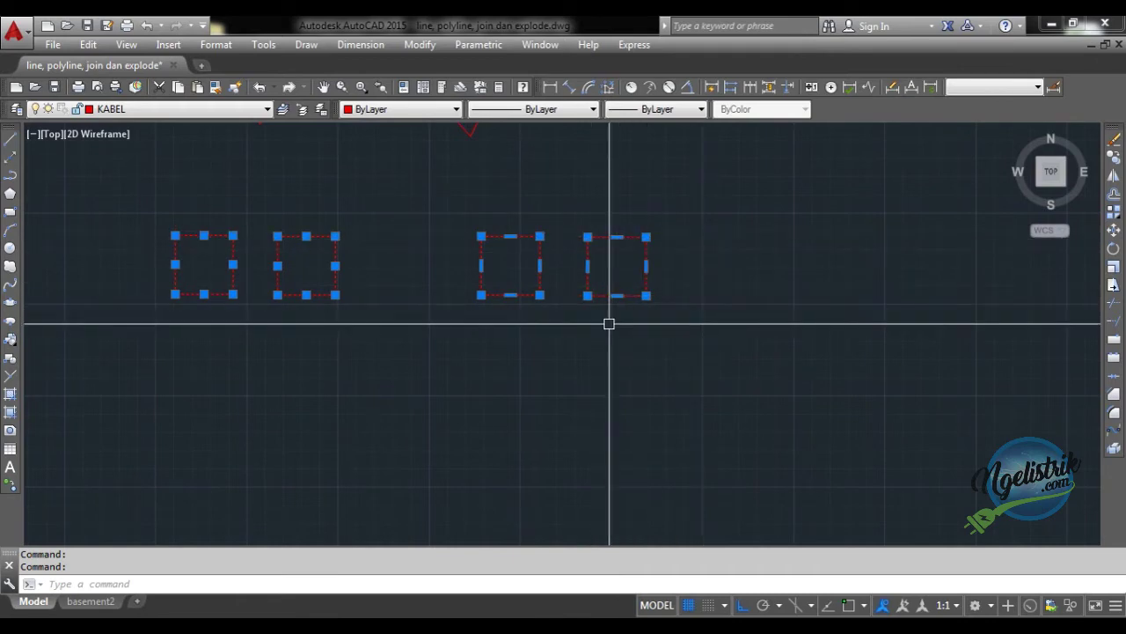
key("Escape")
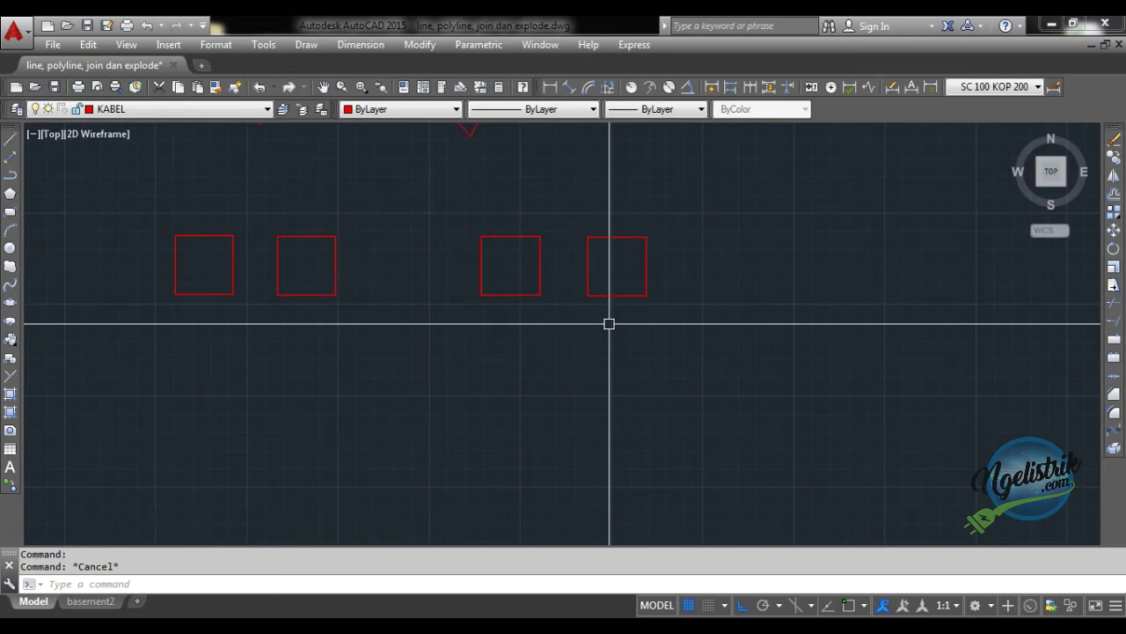
- Erase the top and bottom lines of the first square, leaving its vertical sides
left_click(208, 254)
left_click(188, 209)
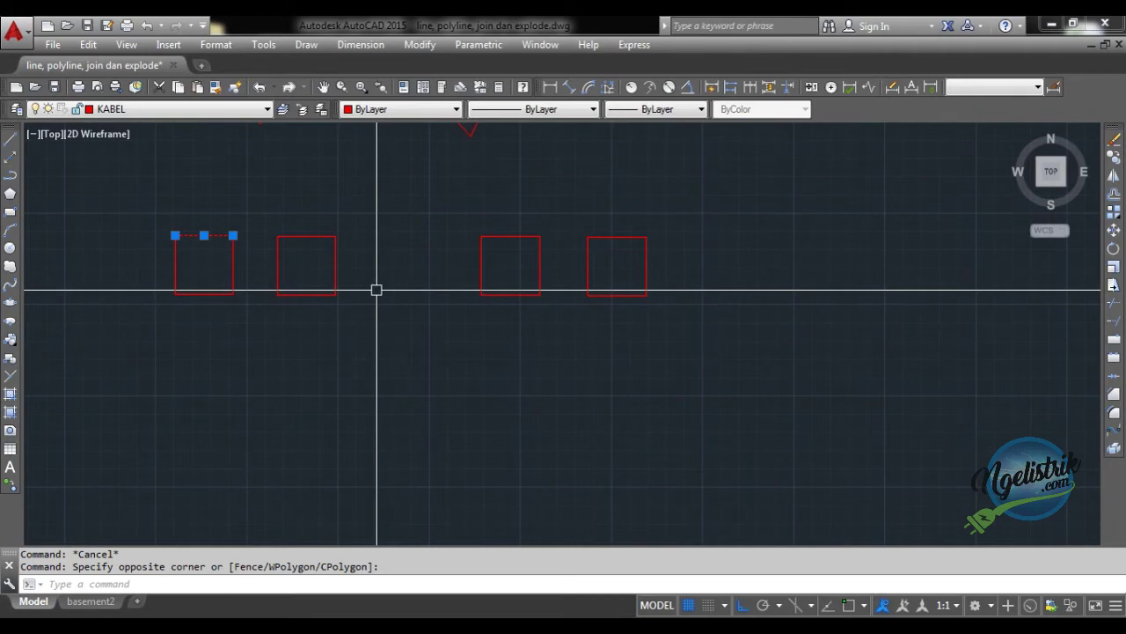
type("pl")
key("Return")
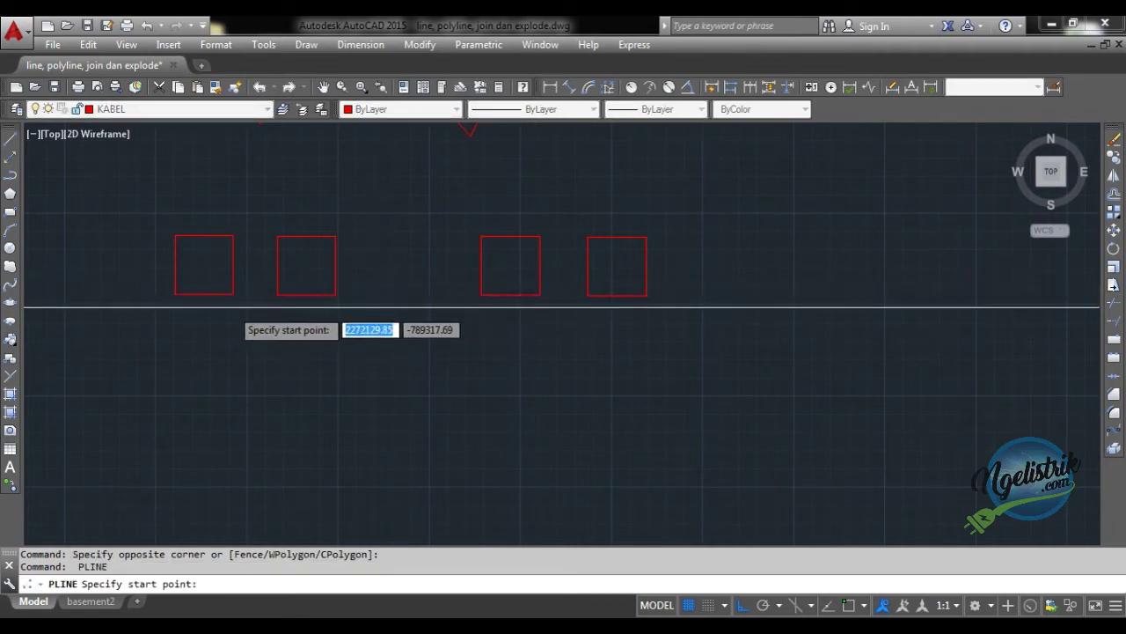
key("Escape")
key("Escape")
type("e")
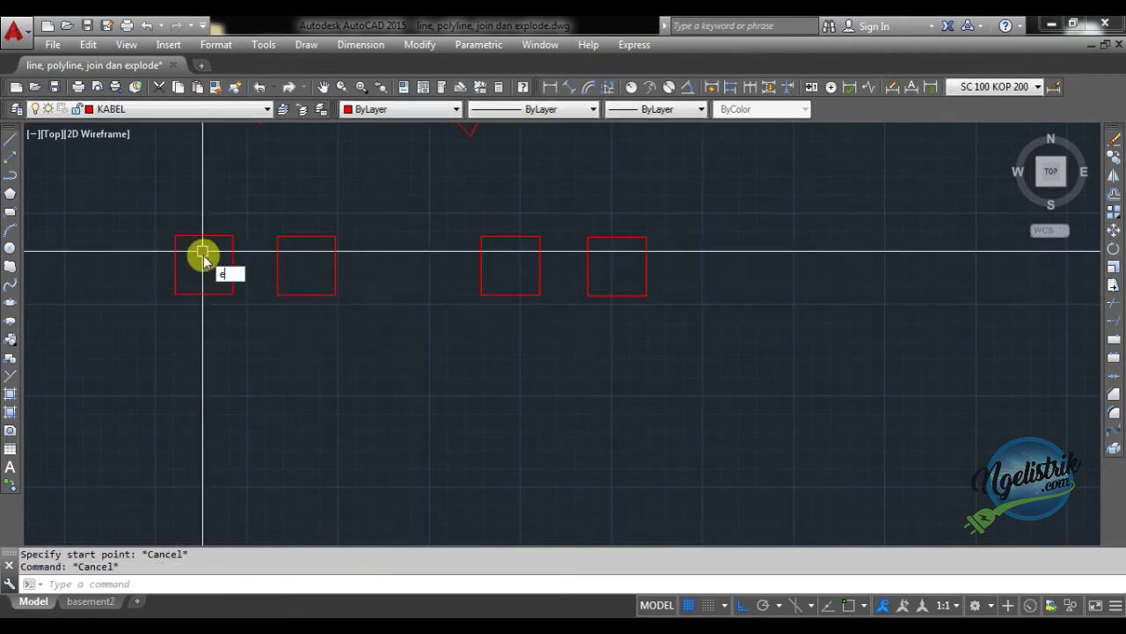
key("Return")
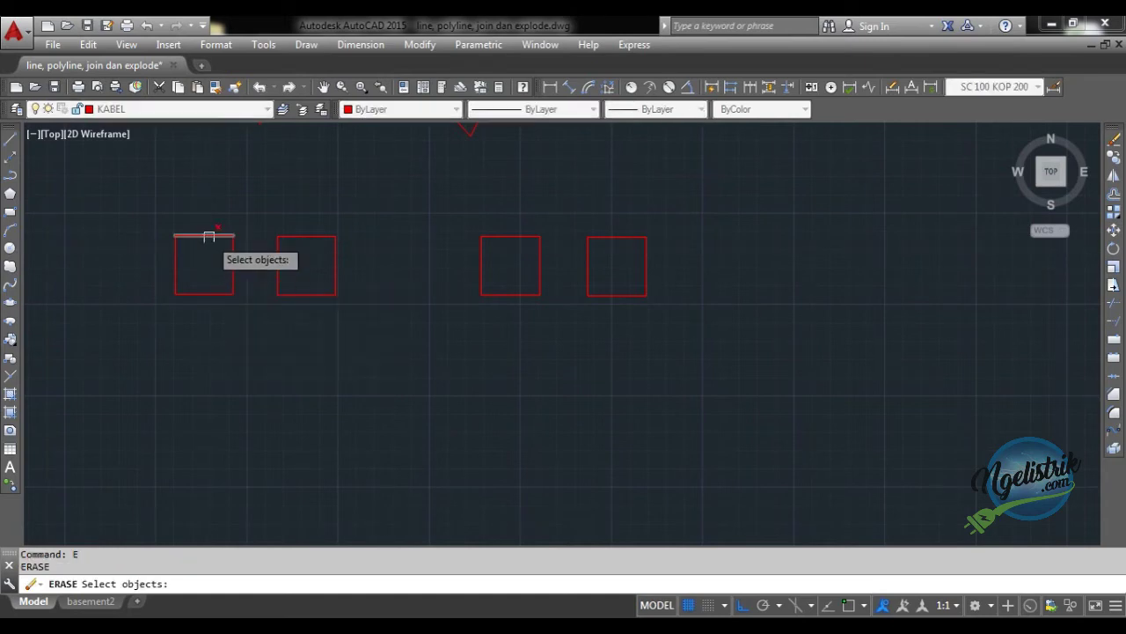
left_click(205, 235)
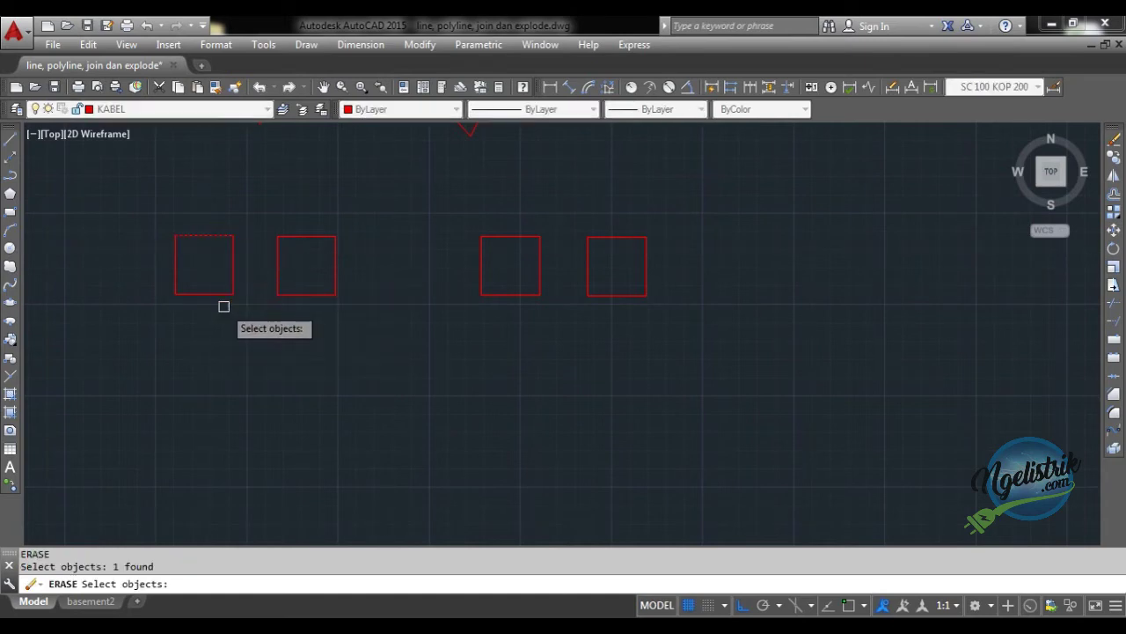
key("Return")
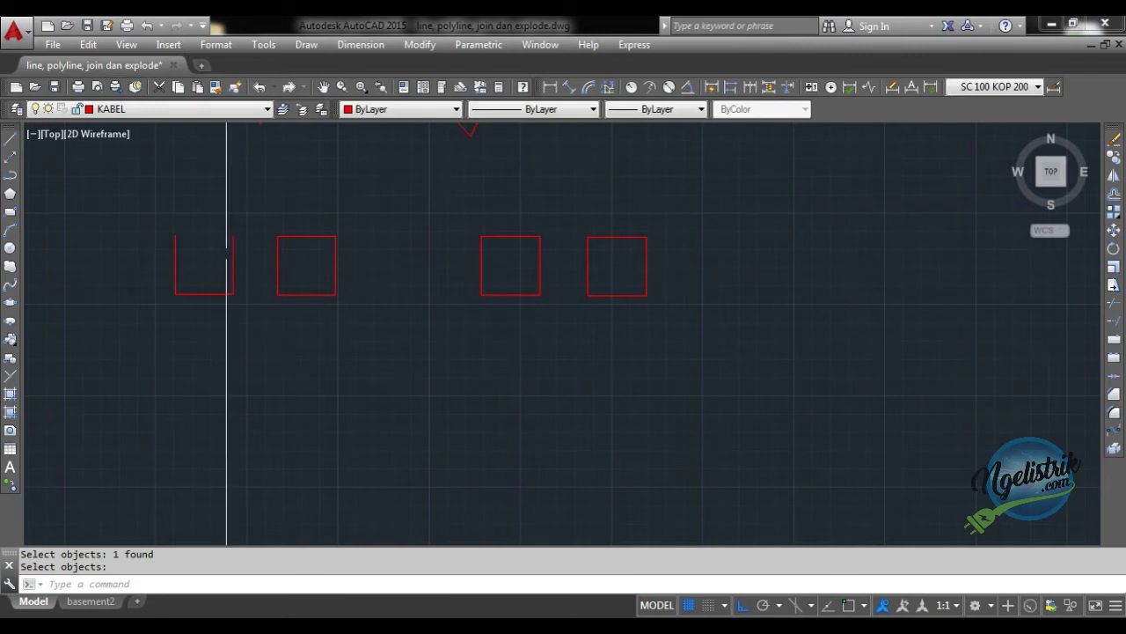
type("ER")
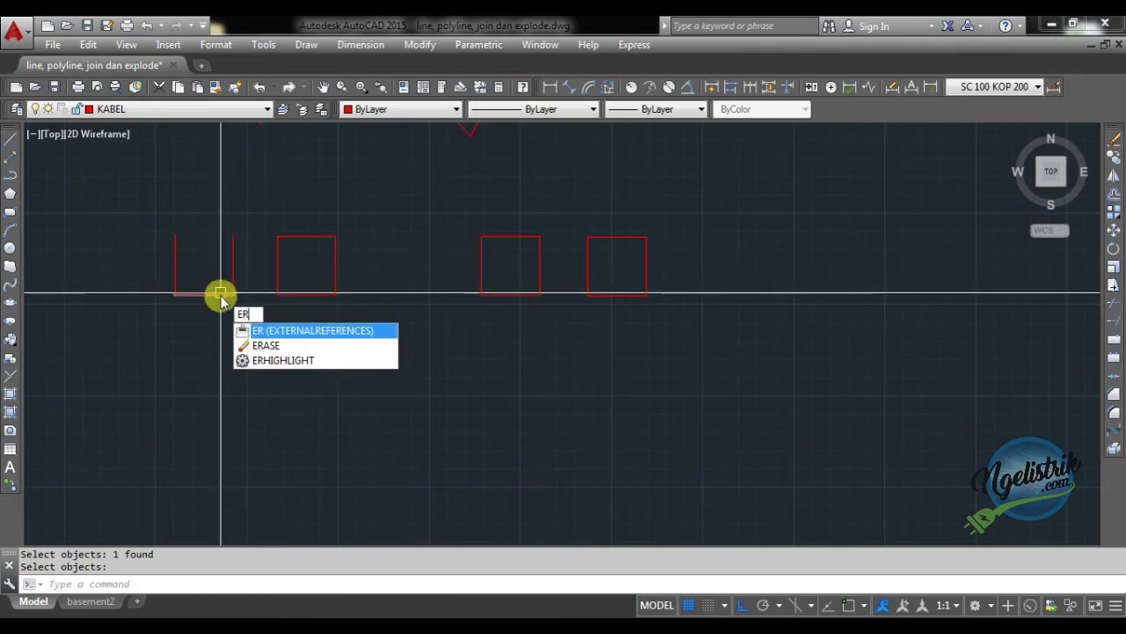
type("A")
key("Return")
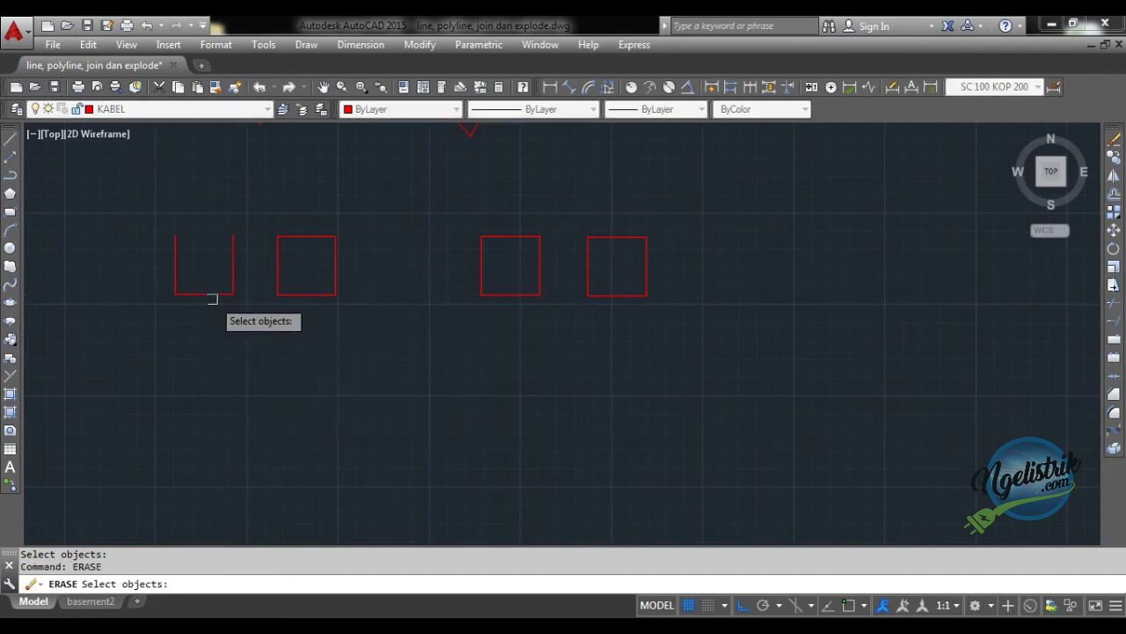
left_click(207, 294)
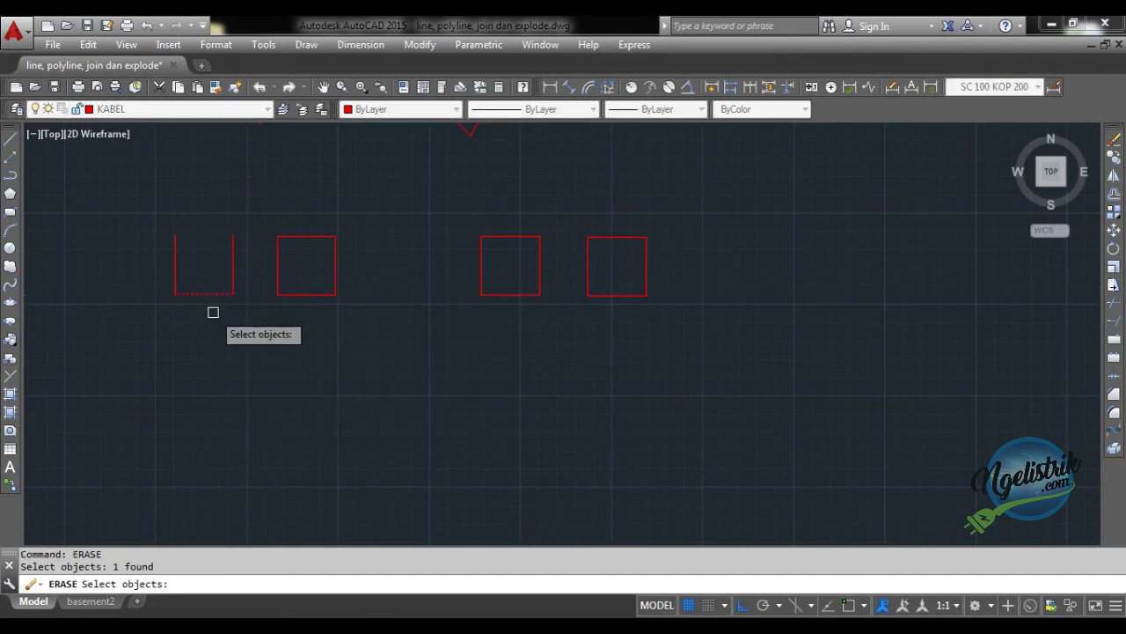
key("Return")
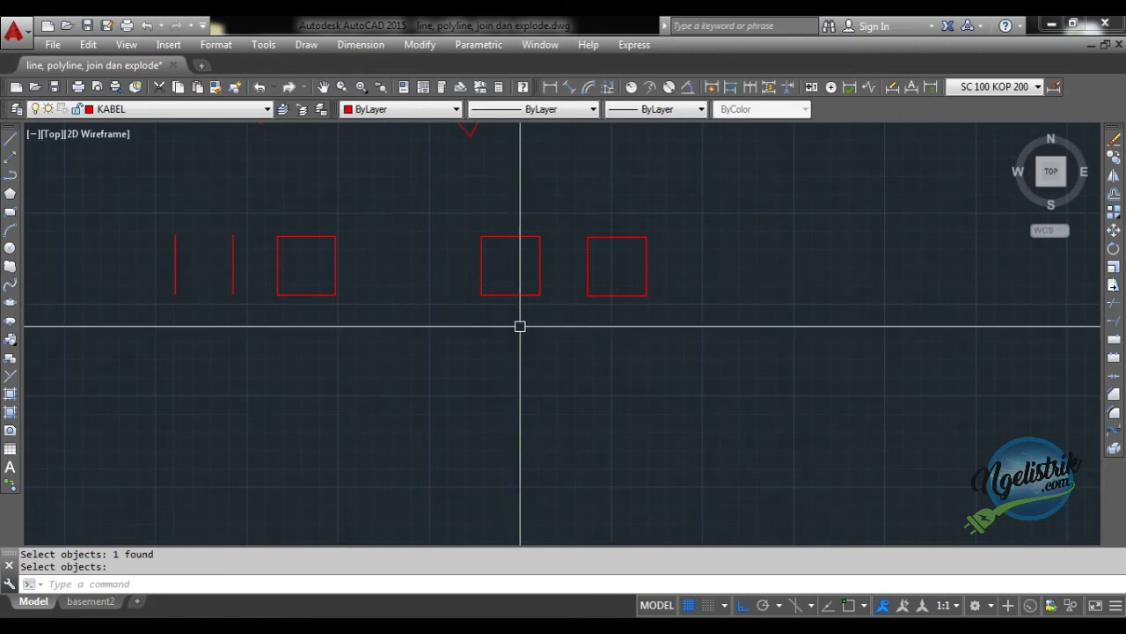
- Erase the rightmost polyline square
left_click(612, 297)
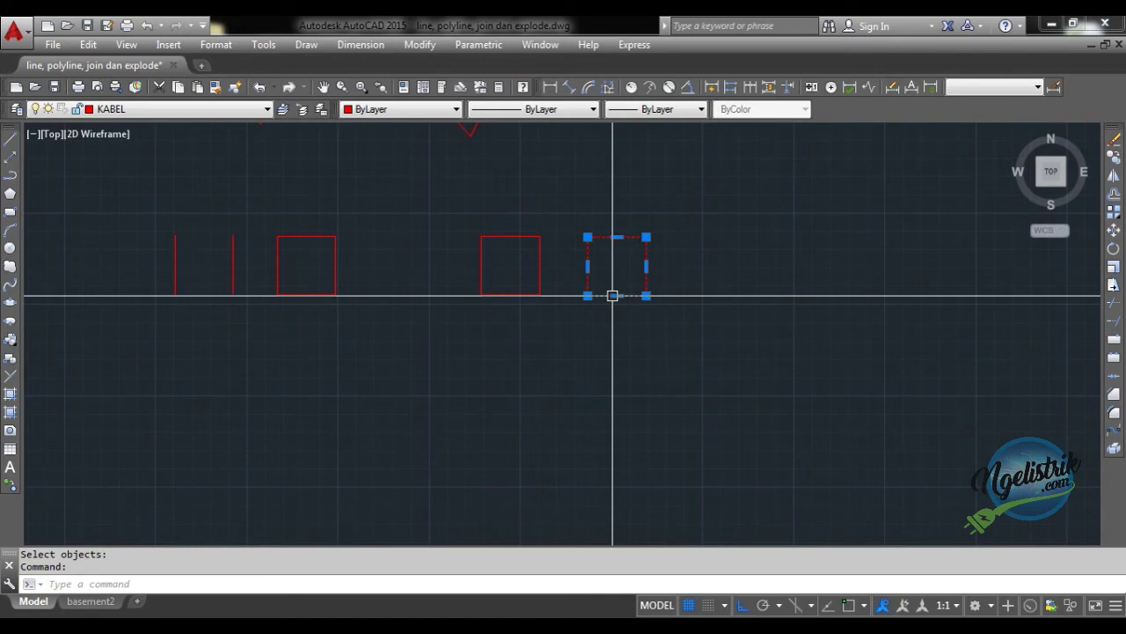
type("era")
key("Return")
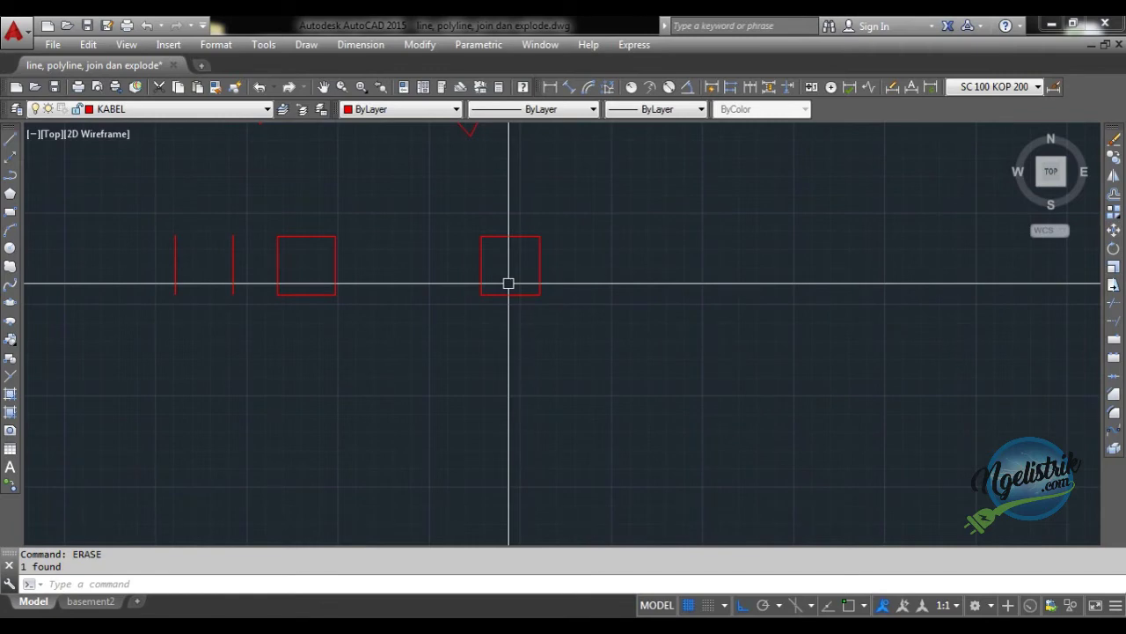
middle_click_drag(590, 275, 623, 278)
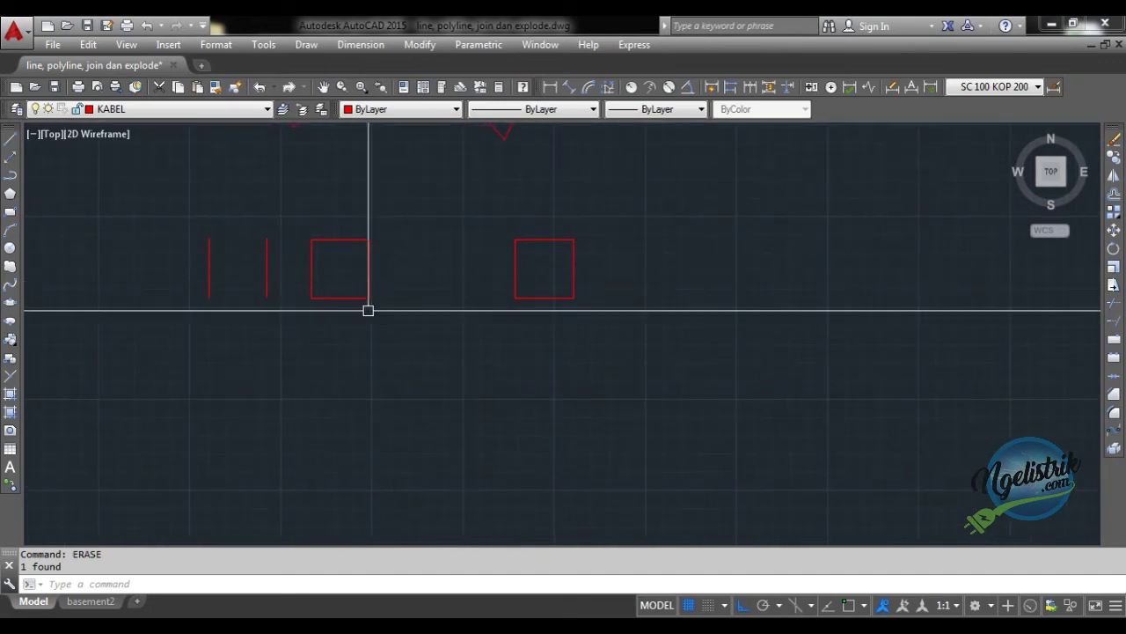
left_click(339, 298)
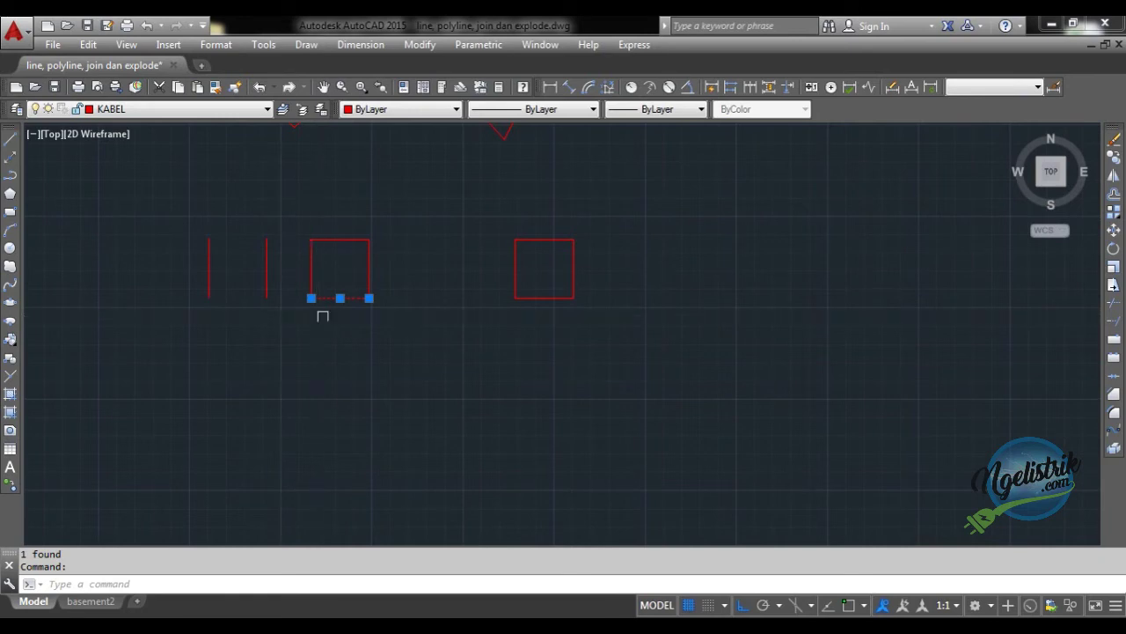
key("Escape")
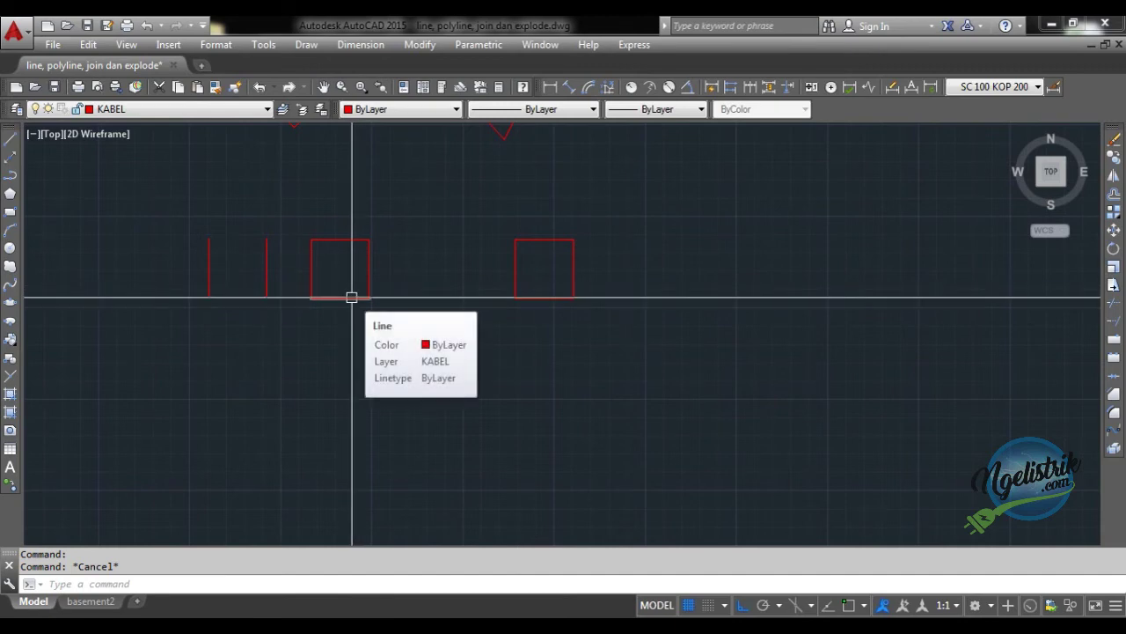
mouse_move(348, 298)
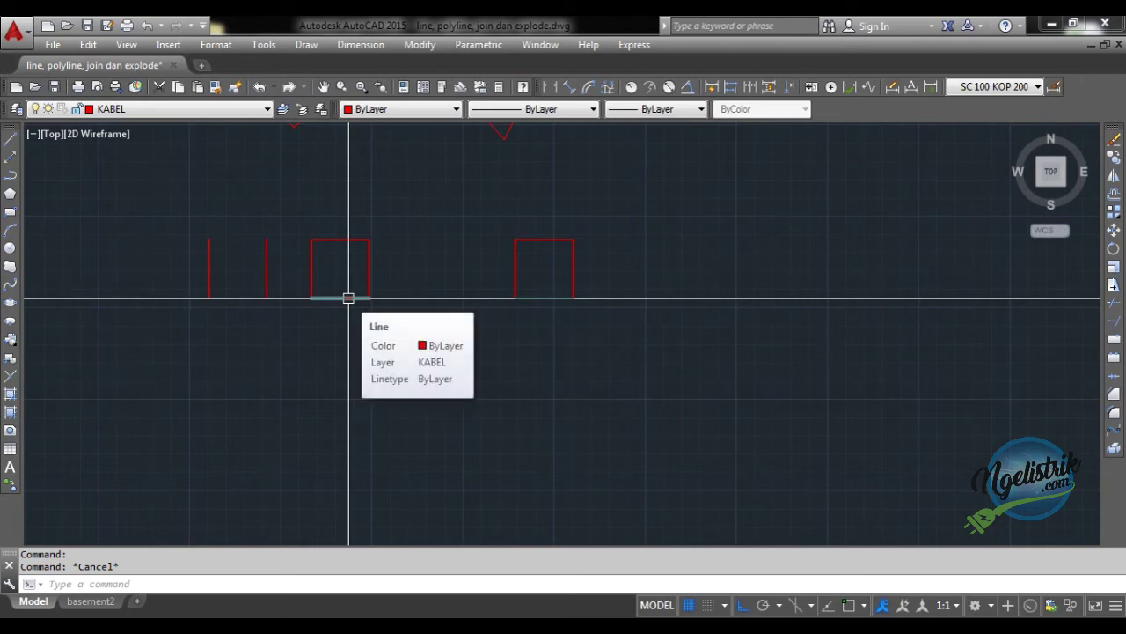
left_click(349, 298)
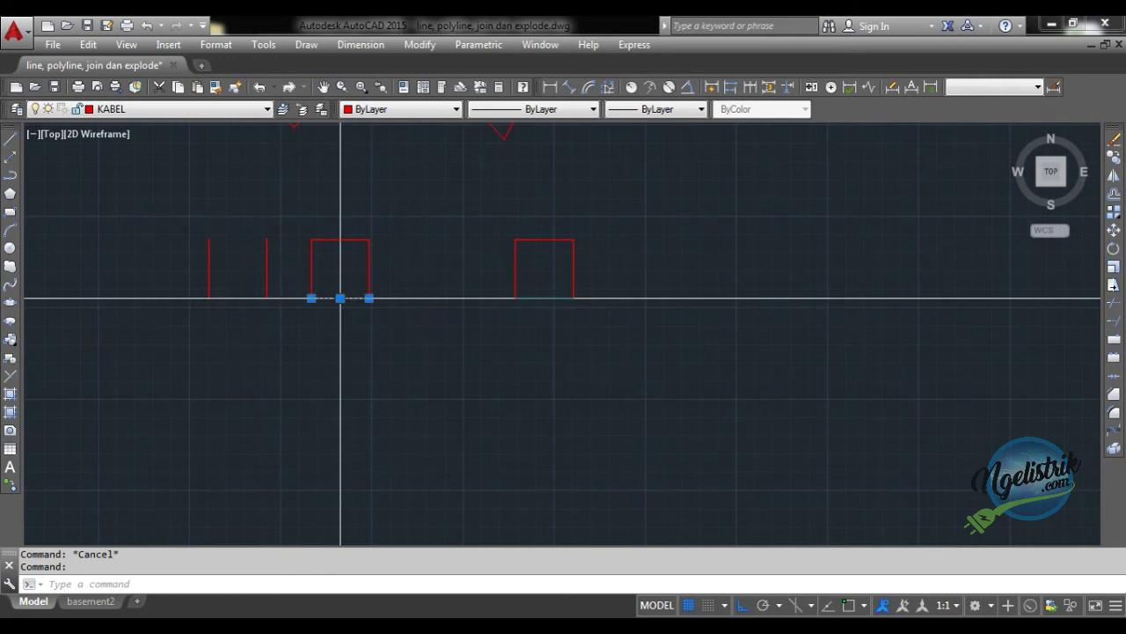
left_click(311, 262)
left_click(339, 240)
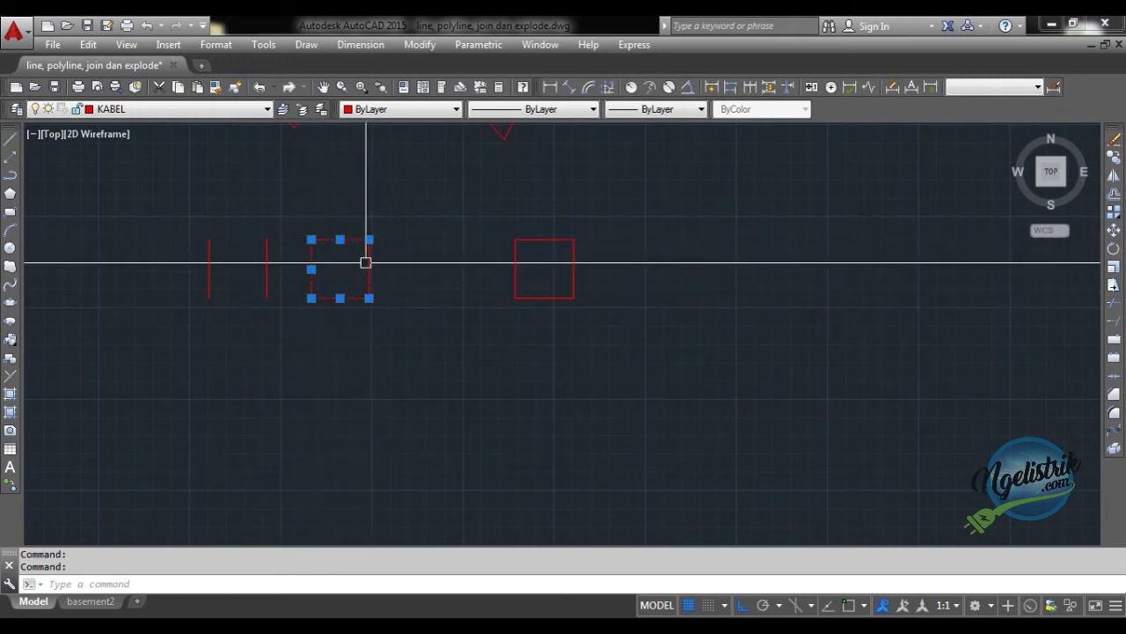
key("Escape")
left_click(515, 265)
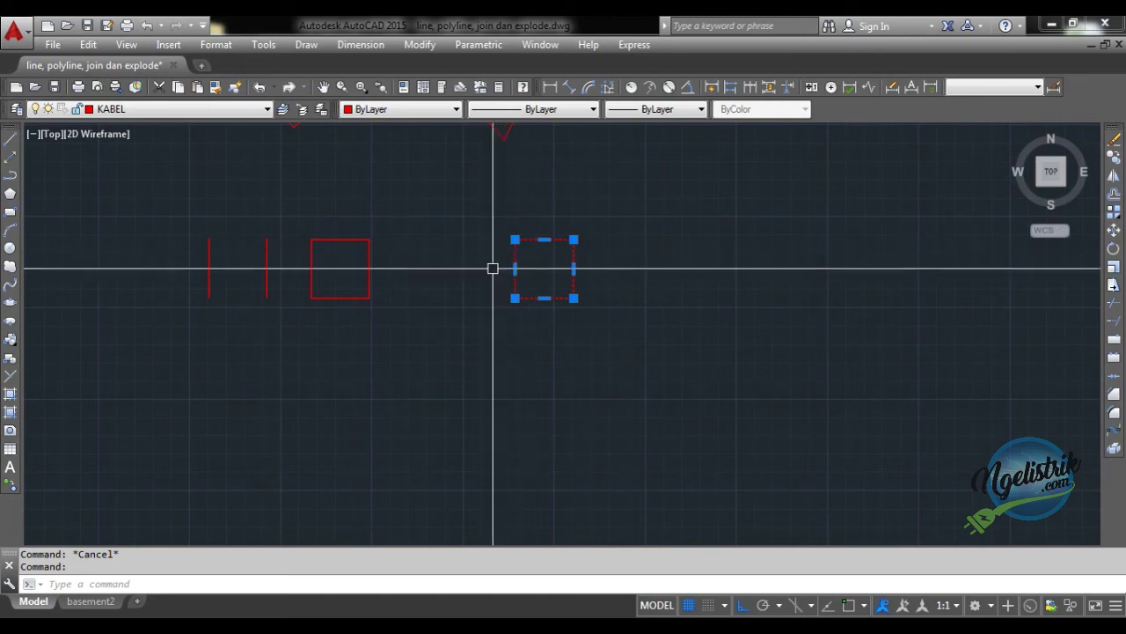
- Join the second square's four lines into one closed polyline and check the result
key("Escape")
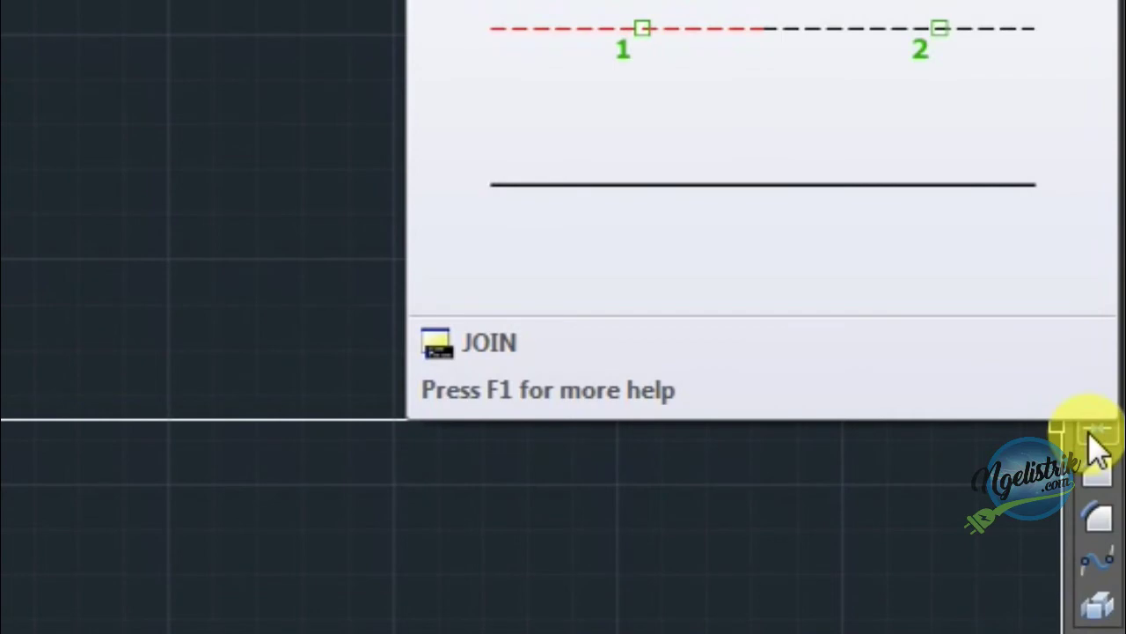
left_click(1091, 431)
left_click(435, 331)
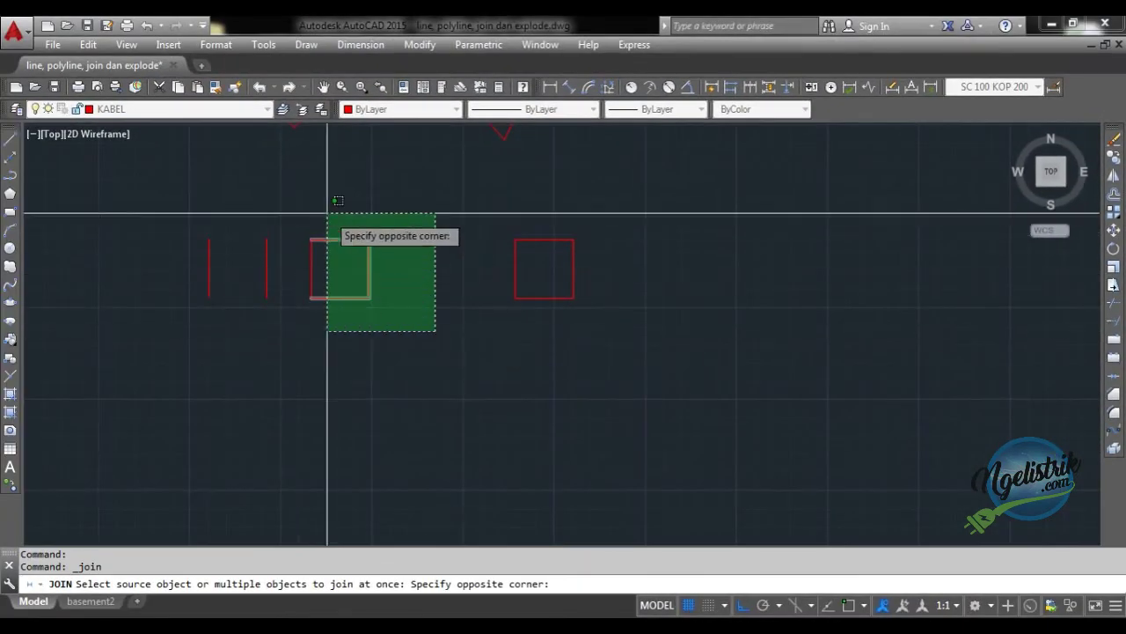
left_click(301, 202)
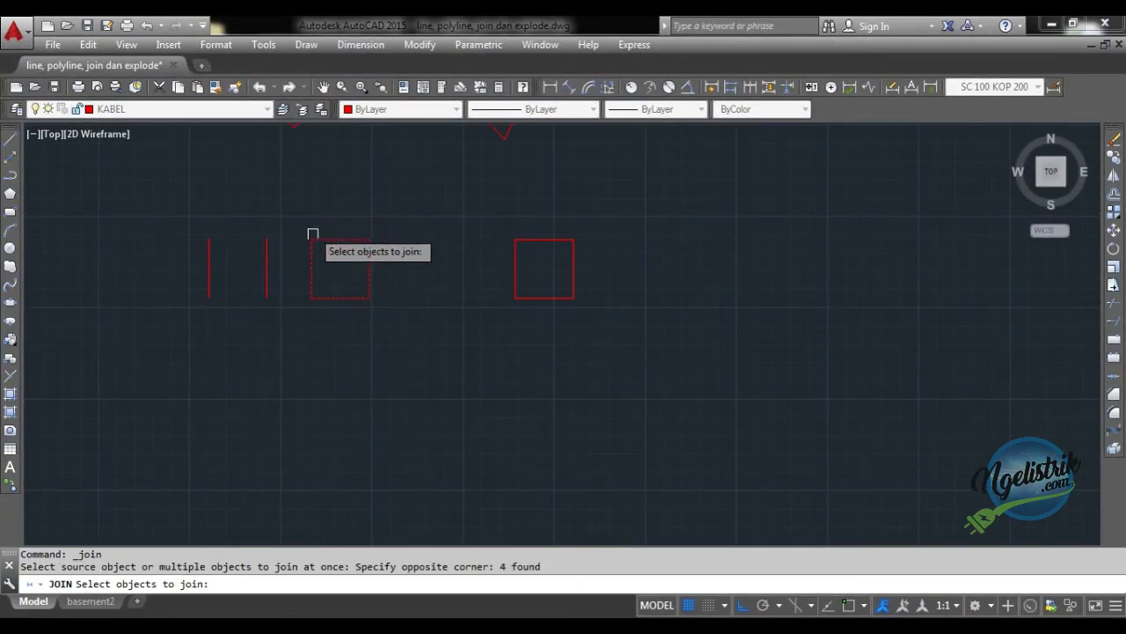
key("Return")
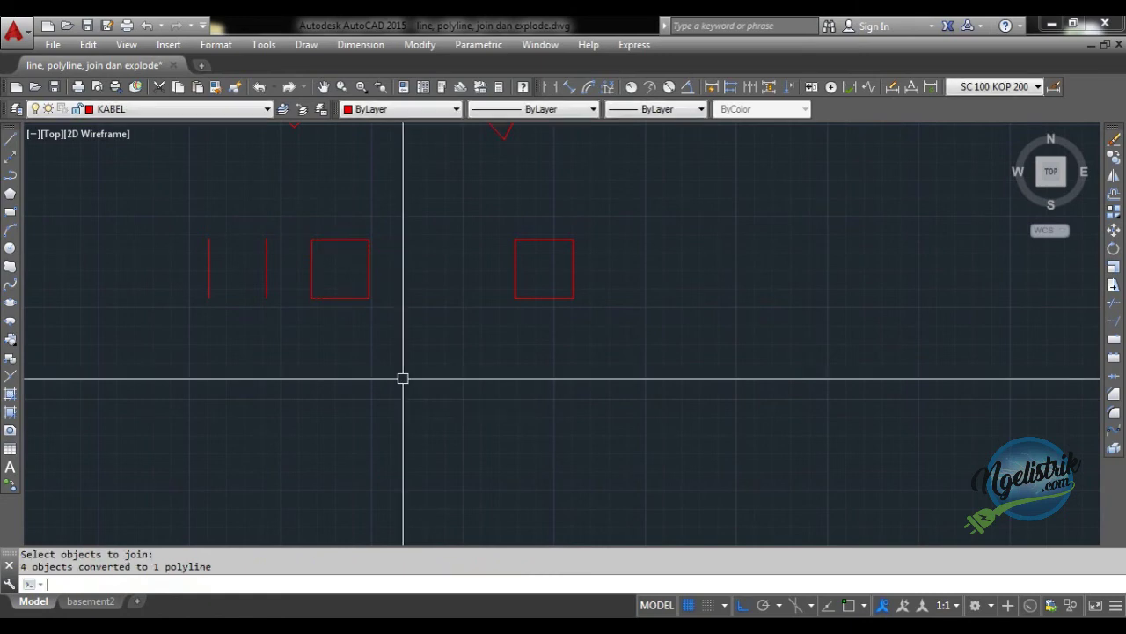
left_click(342, 299)
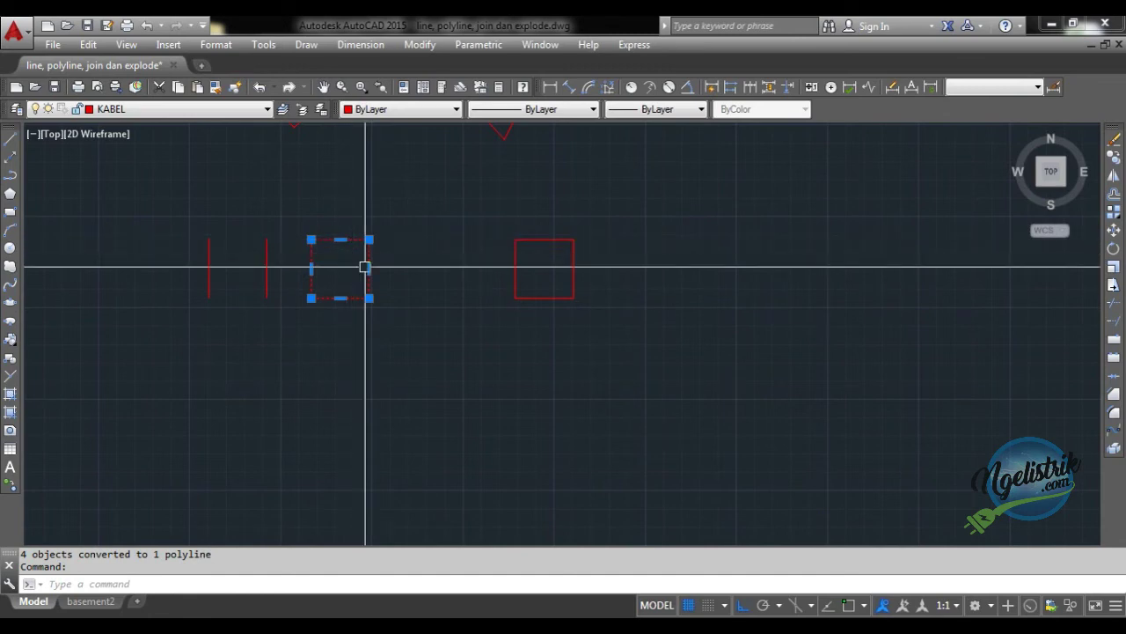
key("Escape")
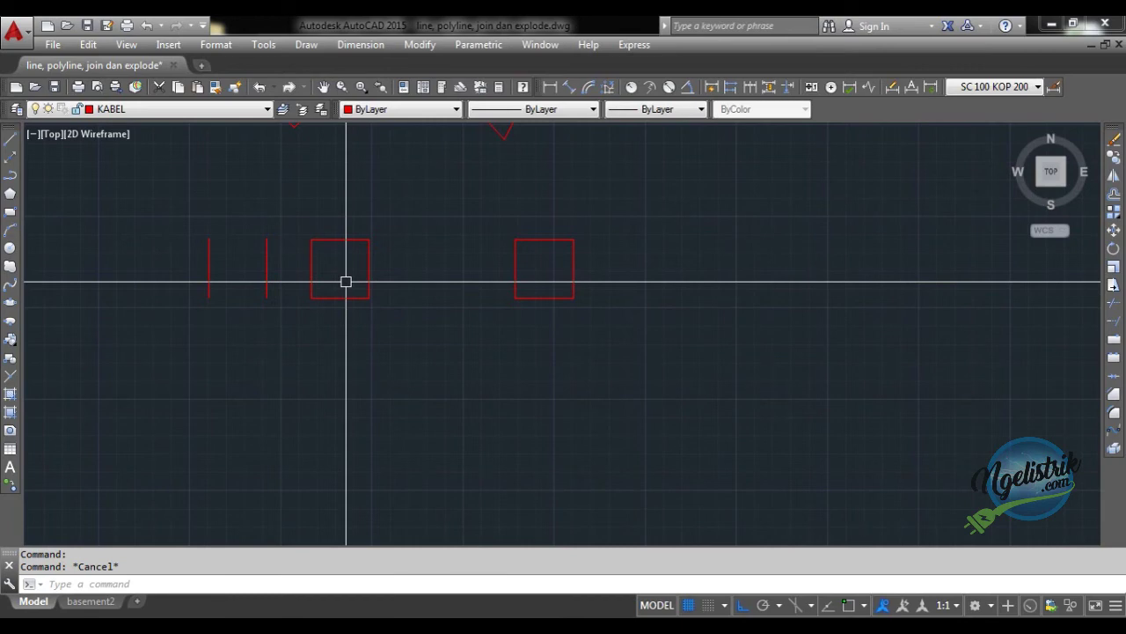
- Try JOIN on the left polyline square, get the unsupported-object rejection, and cancel
type("j")
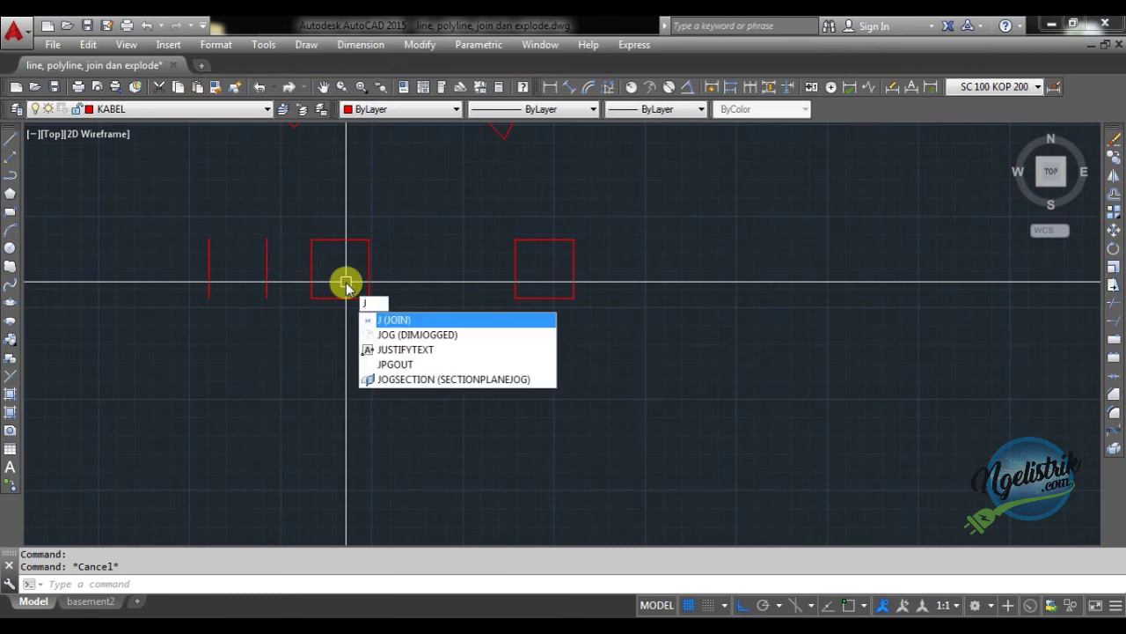
left_click(390, 324)
left_click(412, 336)
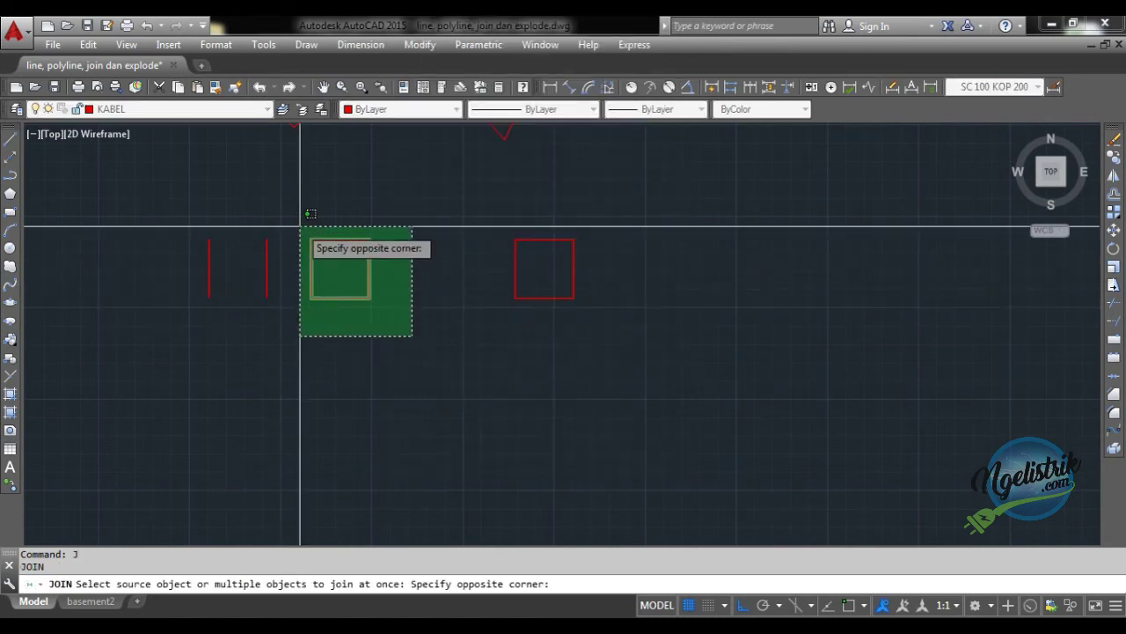
left_click(312, 218)
key("Return")
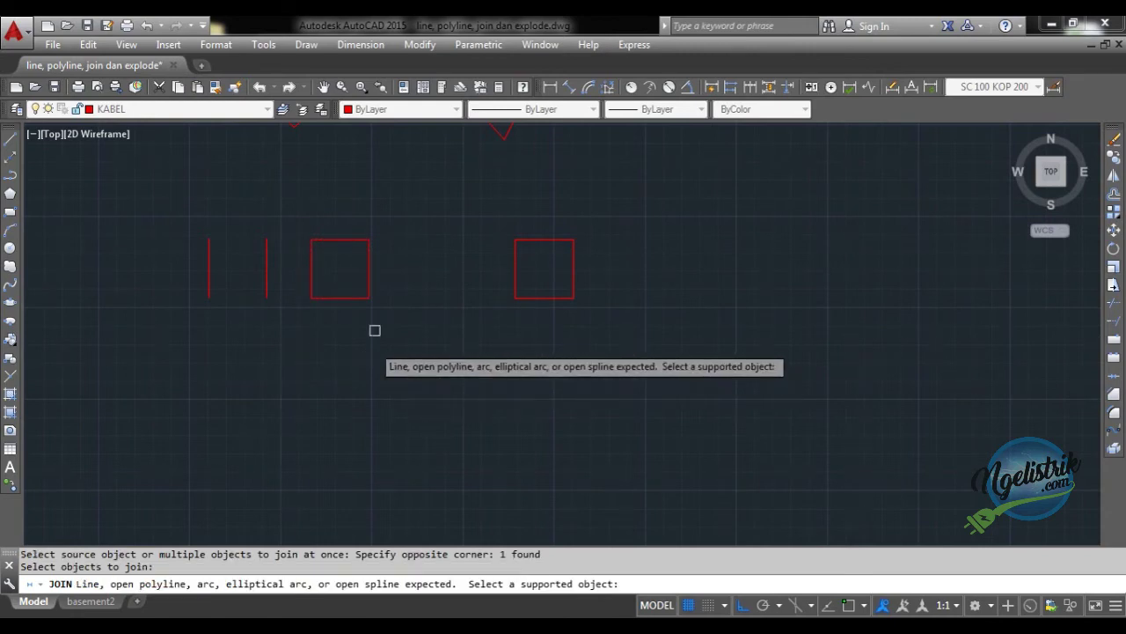
key("Escape")
left_click(370, 274)
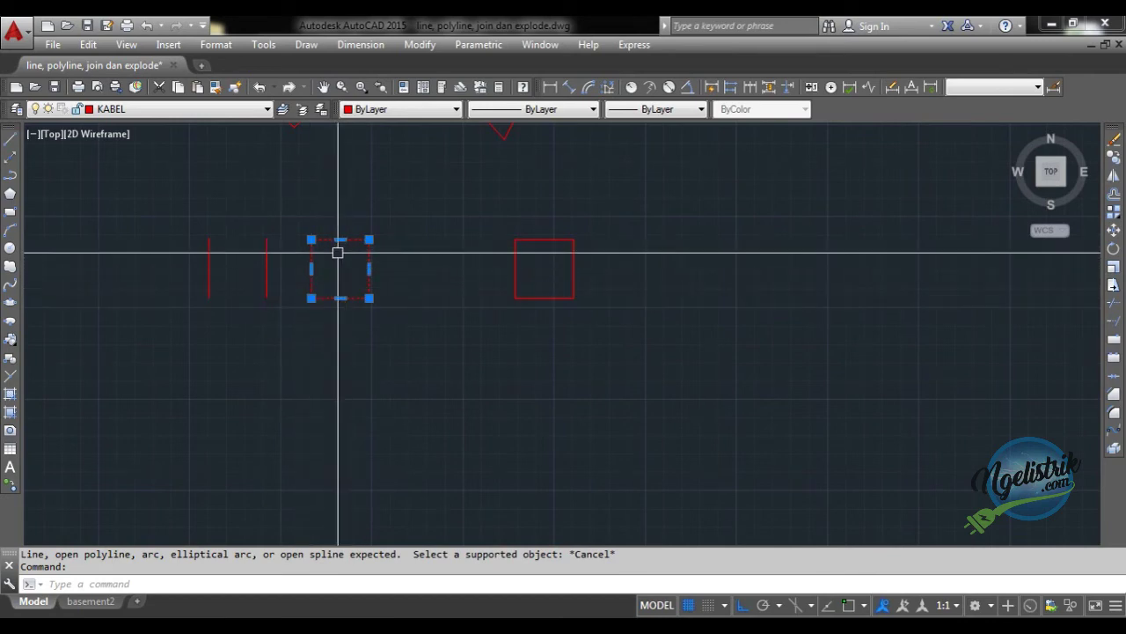
key("Escape")
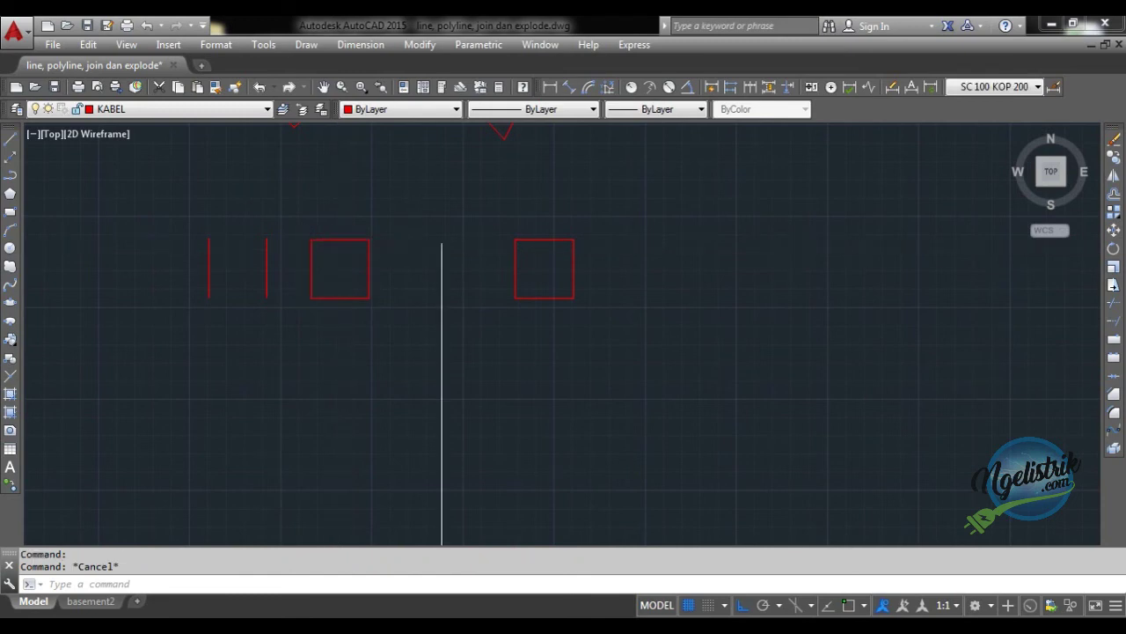
- Explode the right red square into separate lines
left_click(515, 267)
left_click(369, 276)
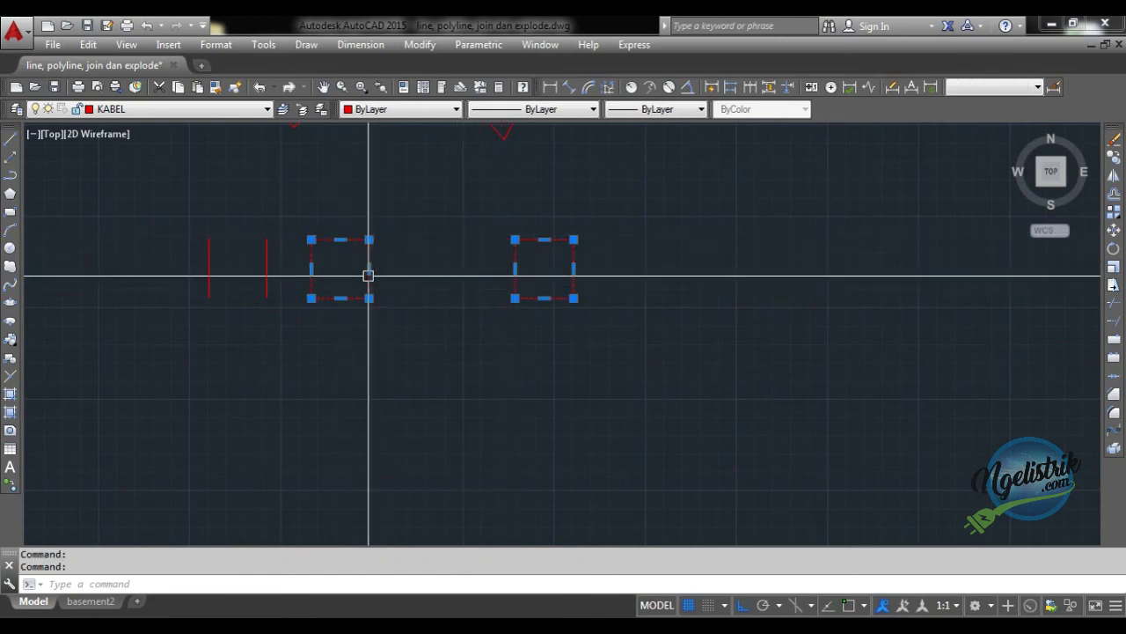
key("Escape")
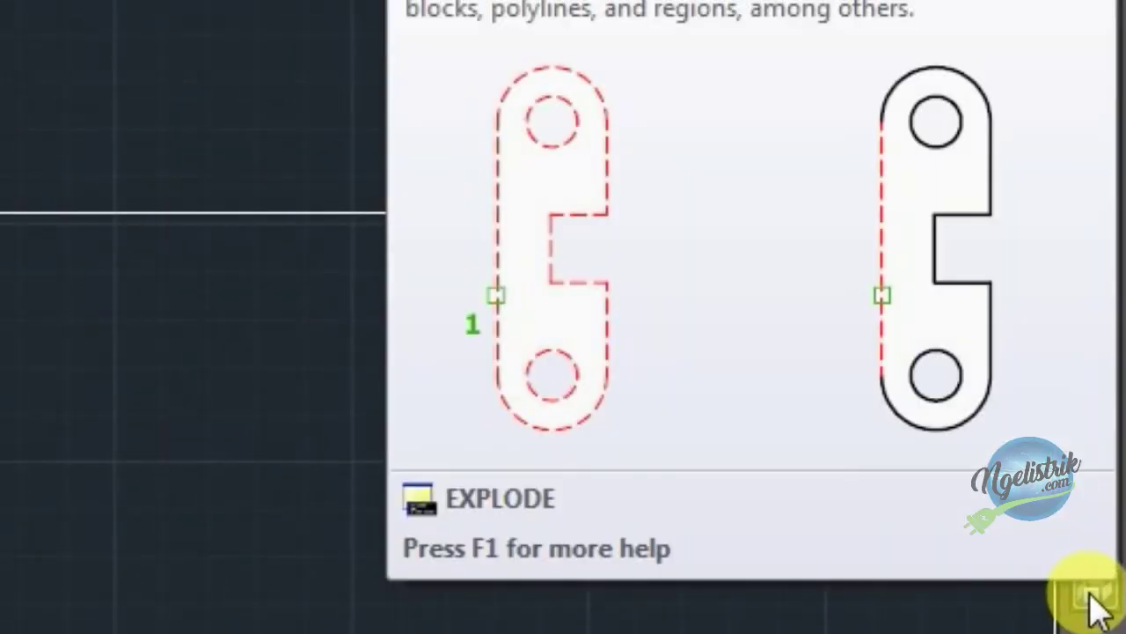
left_click(1093, 606)
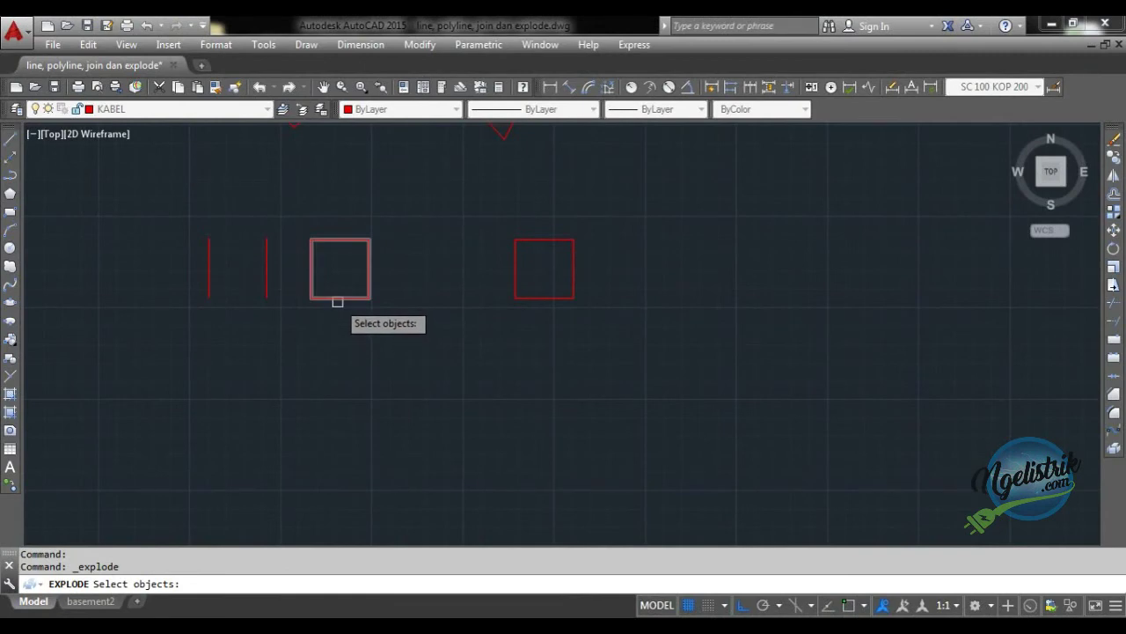
left_click(338, 298)
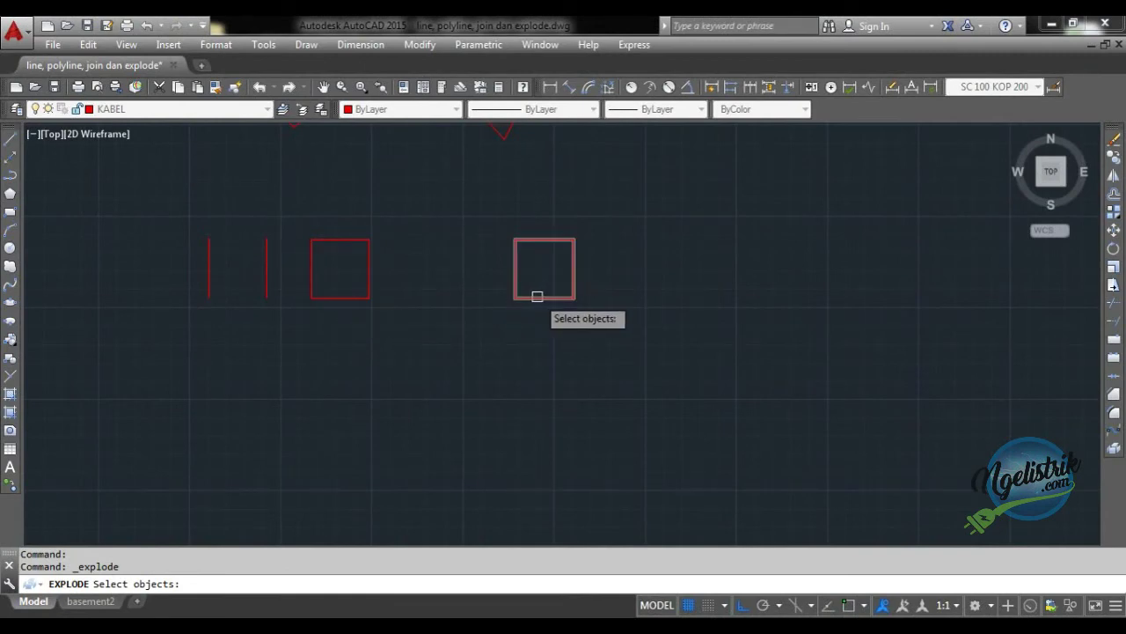
left_click(537, 296)
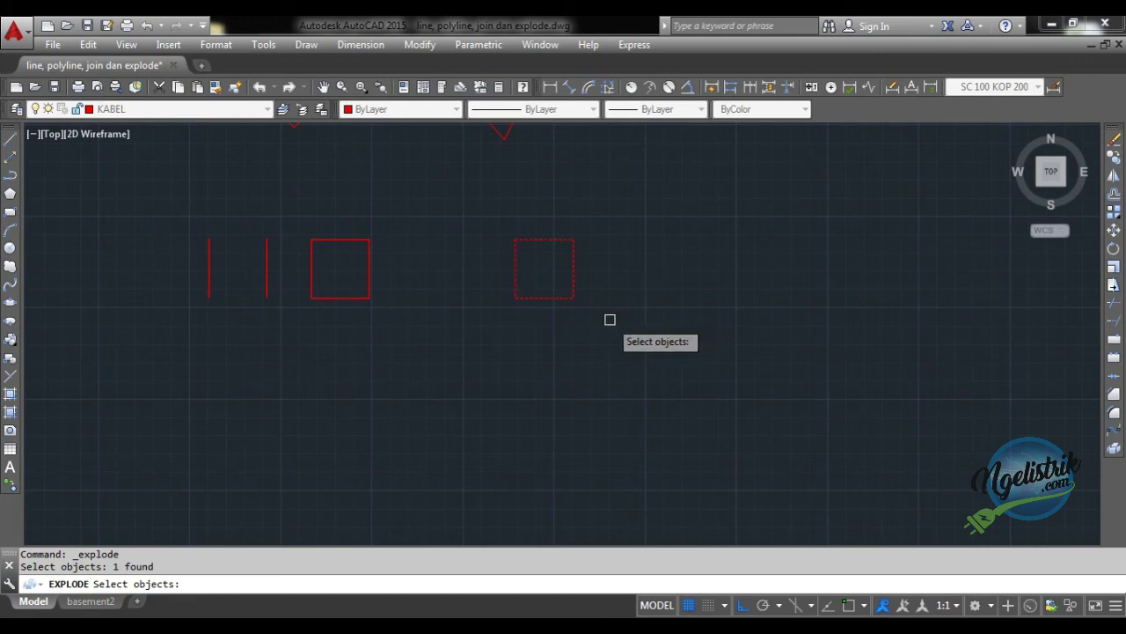
key("Return")
- Select the right square's edges individually to confirm they are separate lines, comparing with the left square
left_click(574, 280)
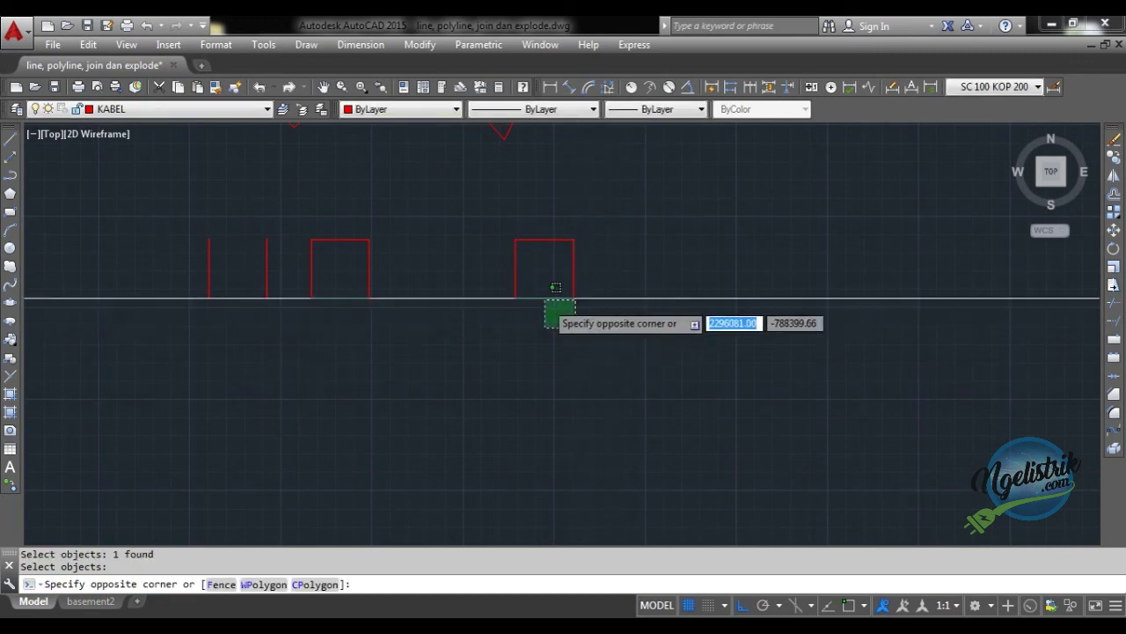
left_click(539, 297)
key("Escape")
left_click(549, 310)
left_click(515, 257)
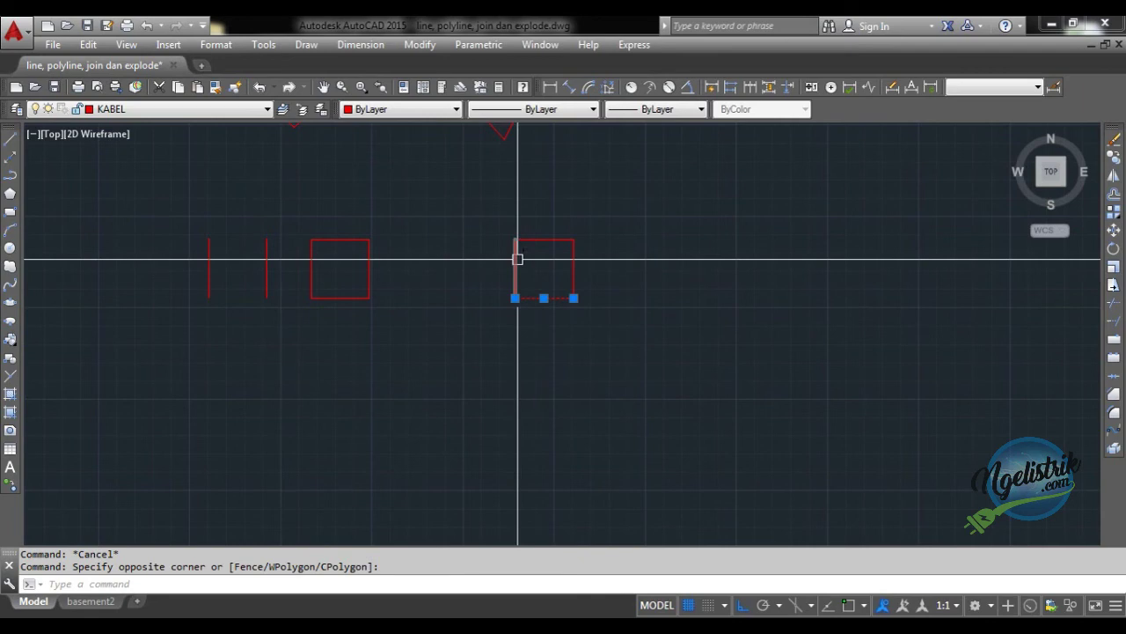
key("Escape")
left_click(537, 298)
left_click(514, 269)
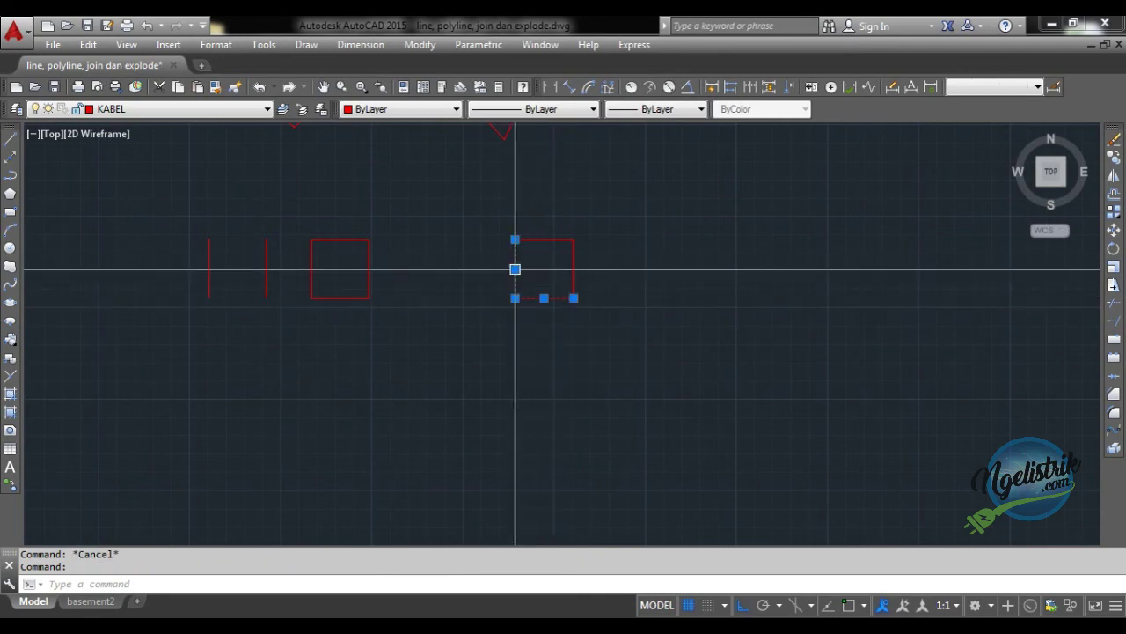
left_click(549, 240)
left_click(573, 264)
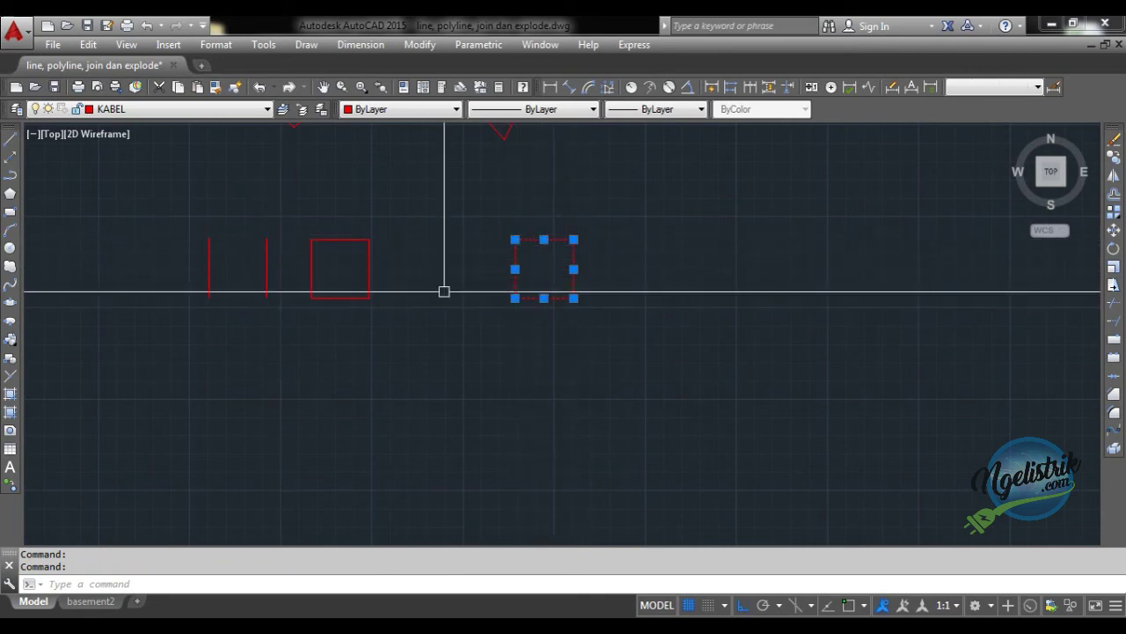
left_click(370, 269)
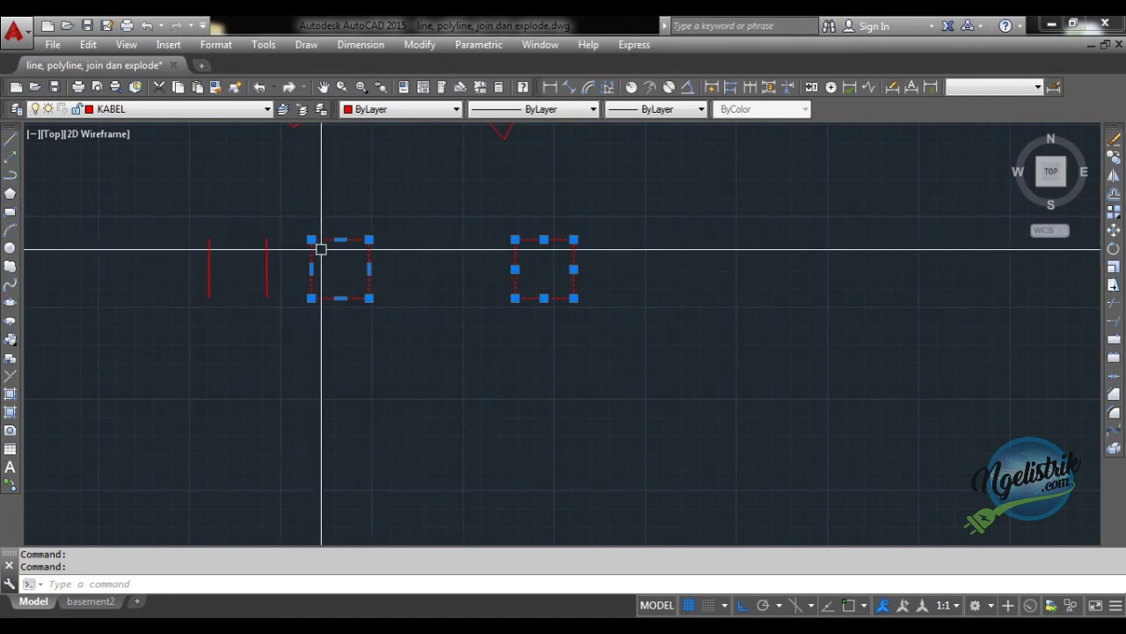
key("Escape")
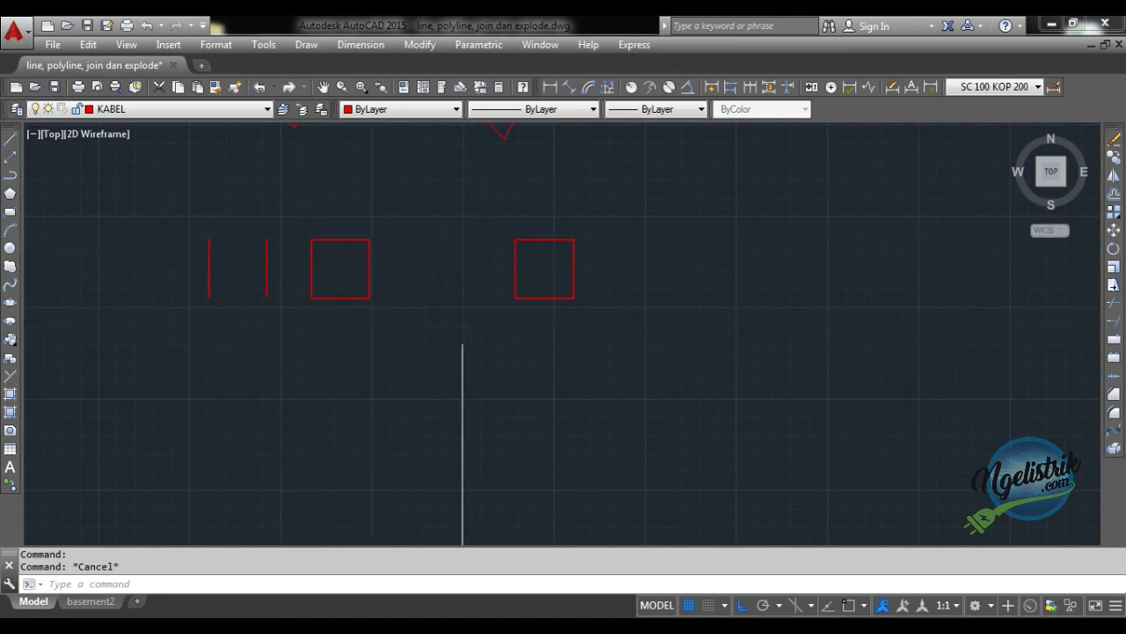
- Explode the left red square using the X (EXPLODE) command
type("x")
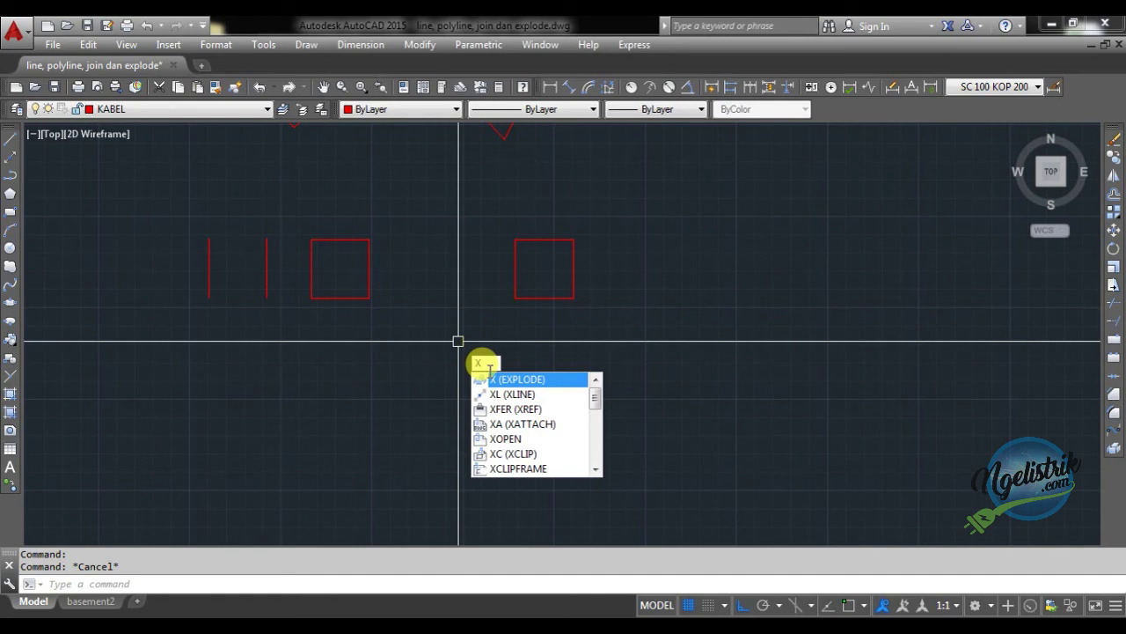
key("Return")
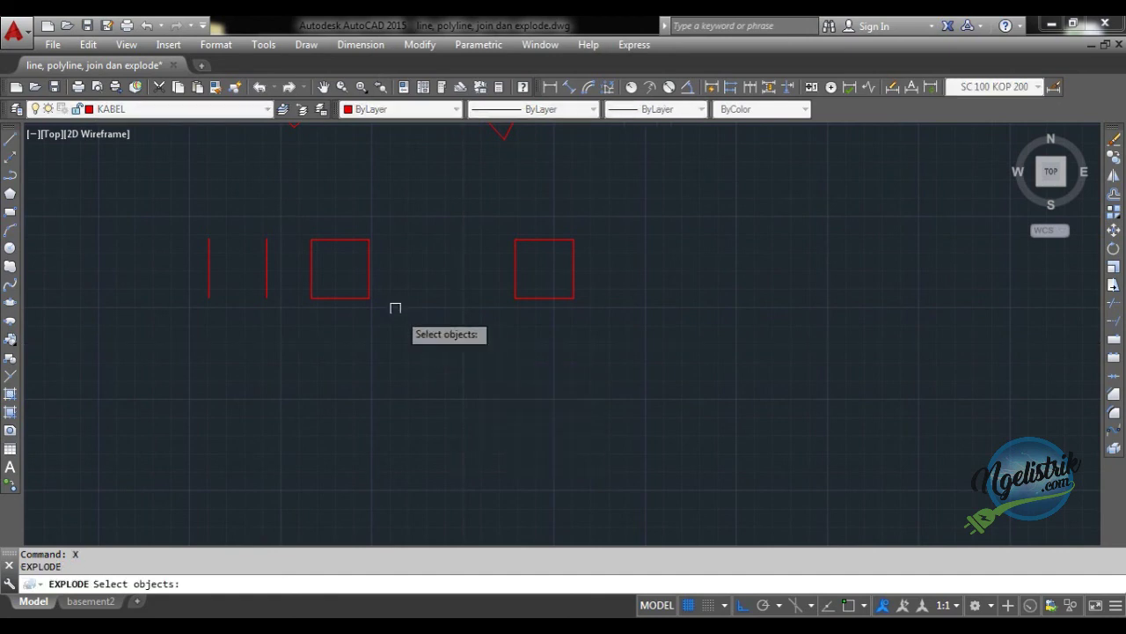
left_click(368, 286)
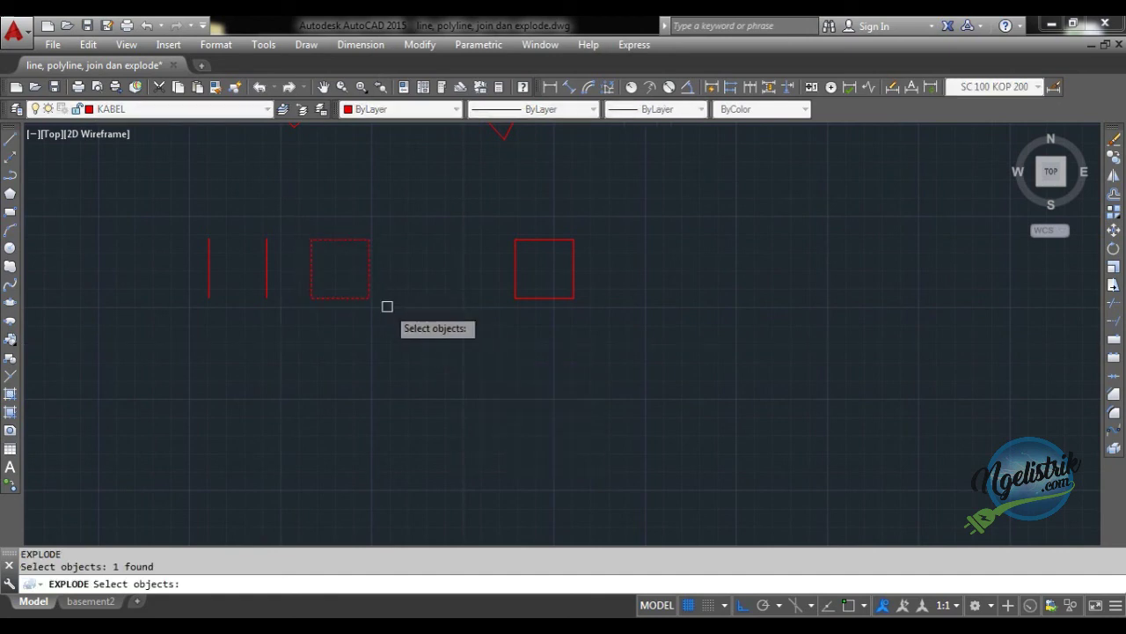
key("Return")
- Select the left square's four edges one by one to confirm they are separate lines
left_click(370, 264)
left_click(349, 240)
left_click(311, 264)
left_click(330, 298)
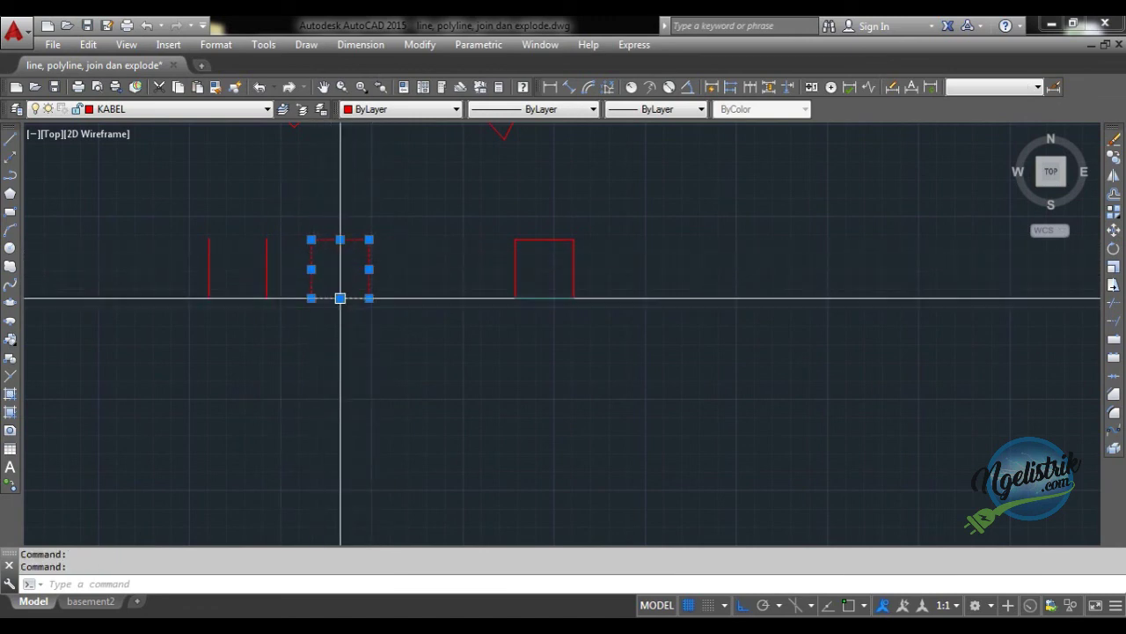
key("Escape")
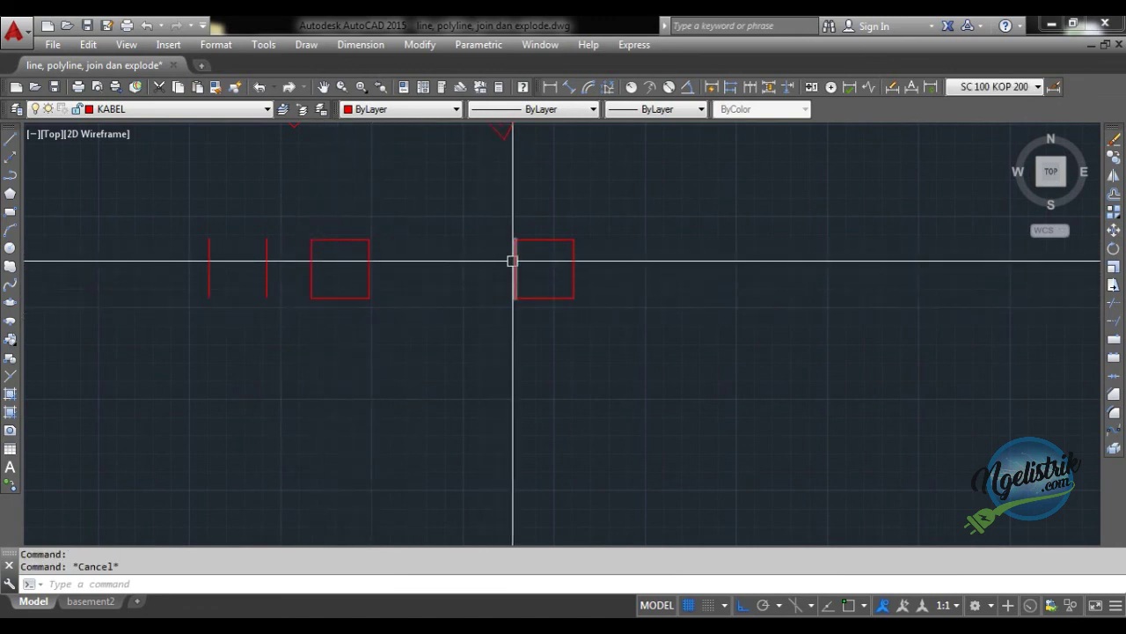
- Select the right square's four edges individually to confirm they are separate lines too
left_click(514, 257)
left_click(540, 238)
left_click(573, 255)
left_click(545, 298)
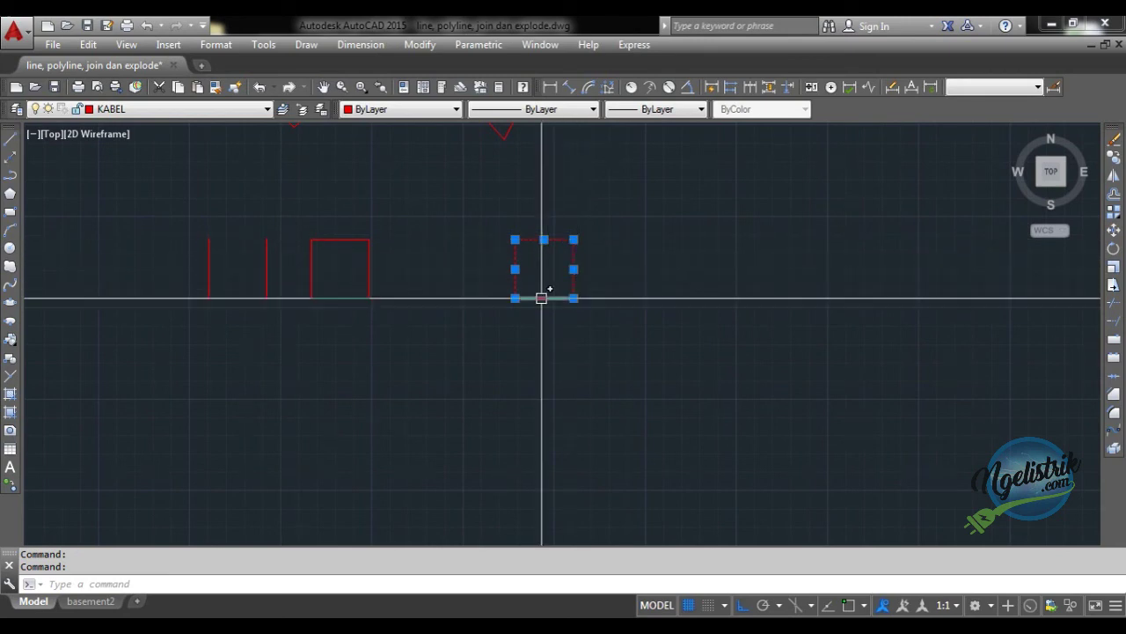
key("Escape")
middle_click_drag(447, 299, 534, 312)
scroll(534, 312, "down", 2)
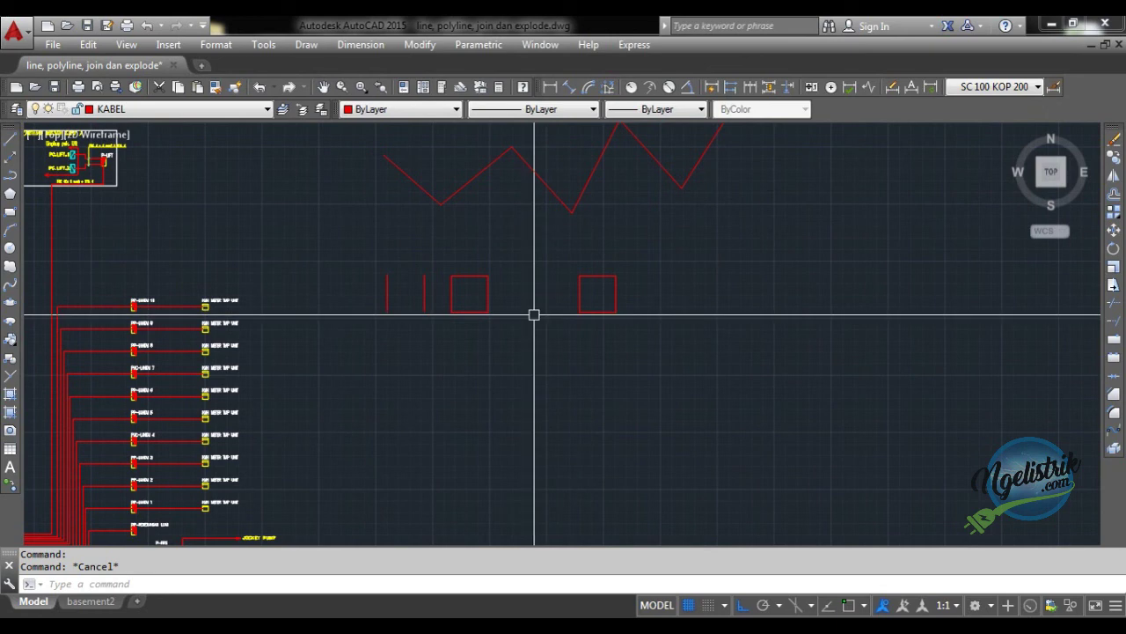
scroll(469, 296, "up", 2)
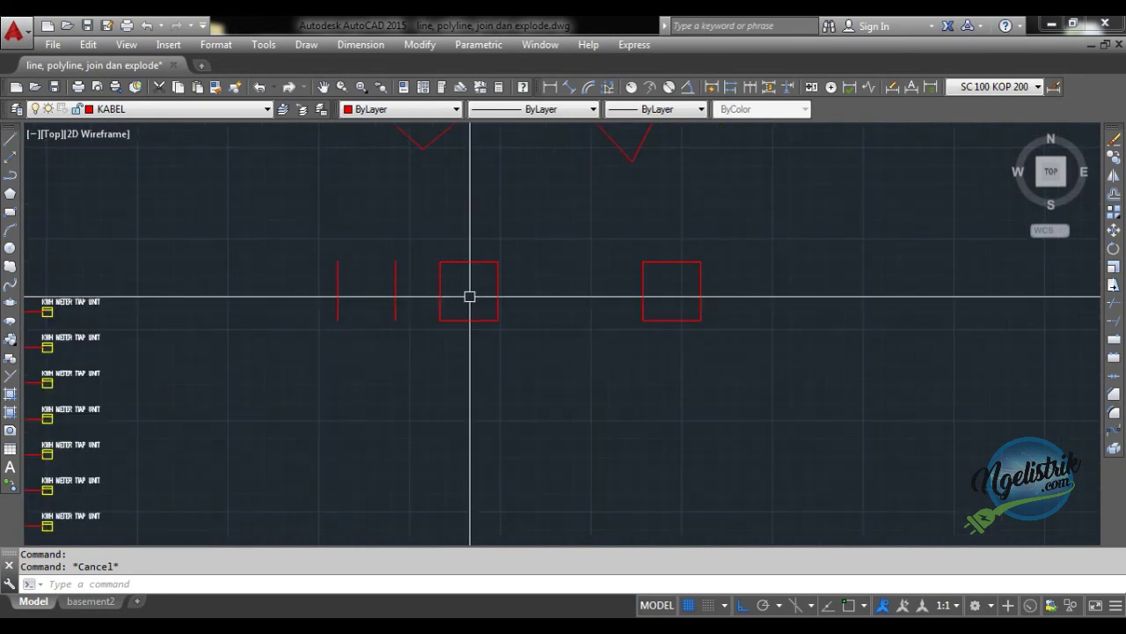
middle_click_drag(425, 301, 601, 264)
scroll(601, 264, "down", 2)
scroll(556, 290, "down", 1)
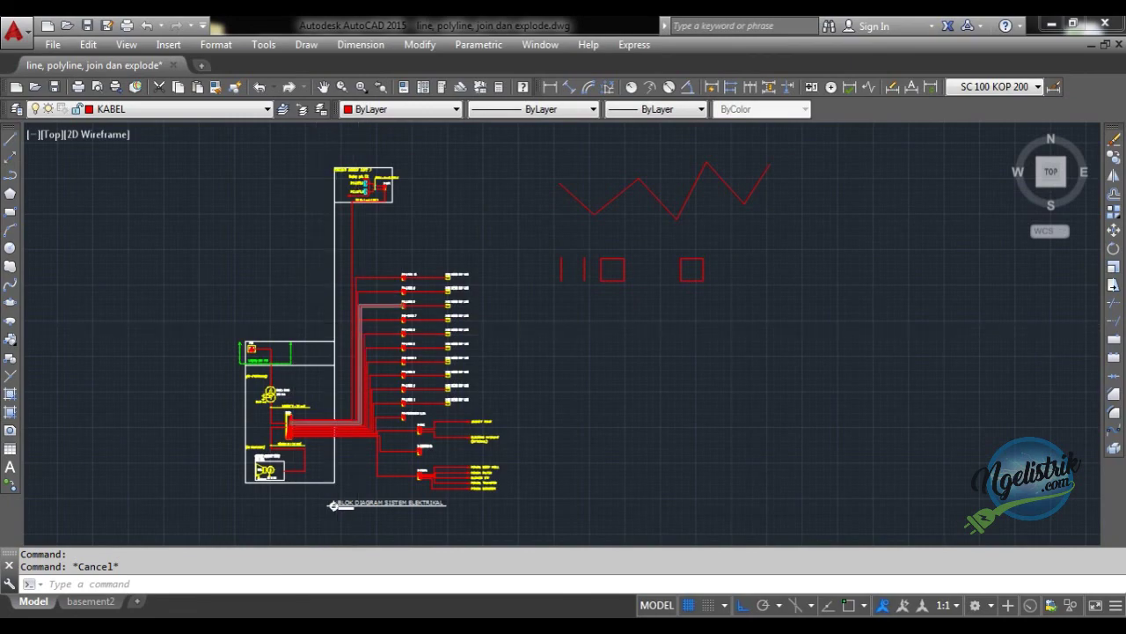
scroll(345, 512, "up", 2)
scroll(352, 525, "up", 2)
scroll(352, 525, "down", 1)
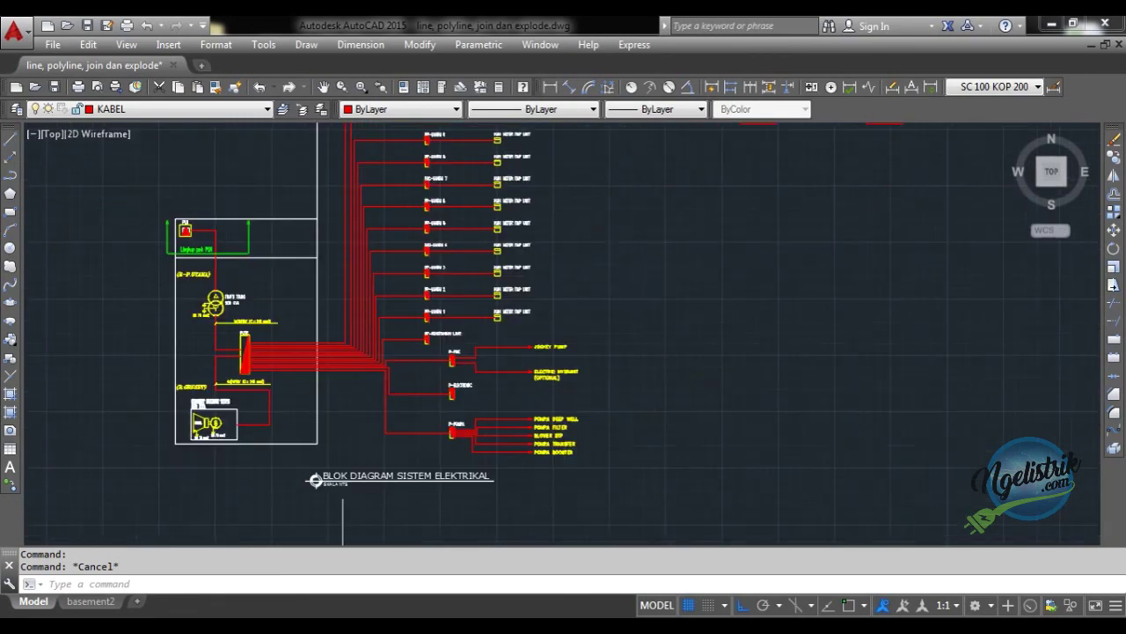
scroll(346, 283, "down", 1)
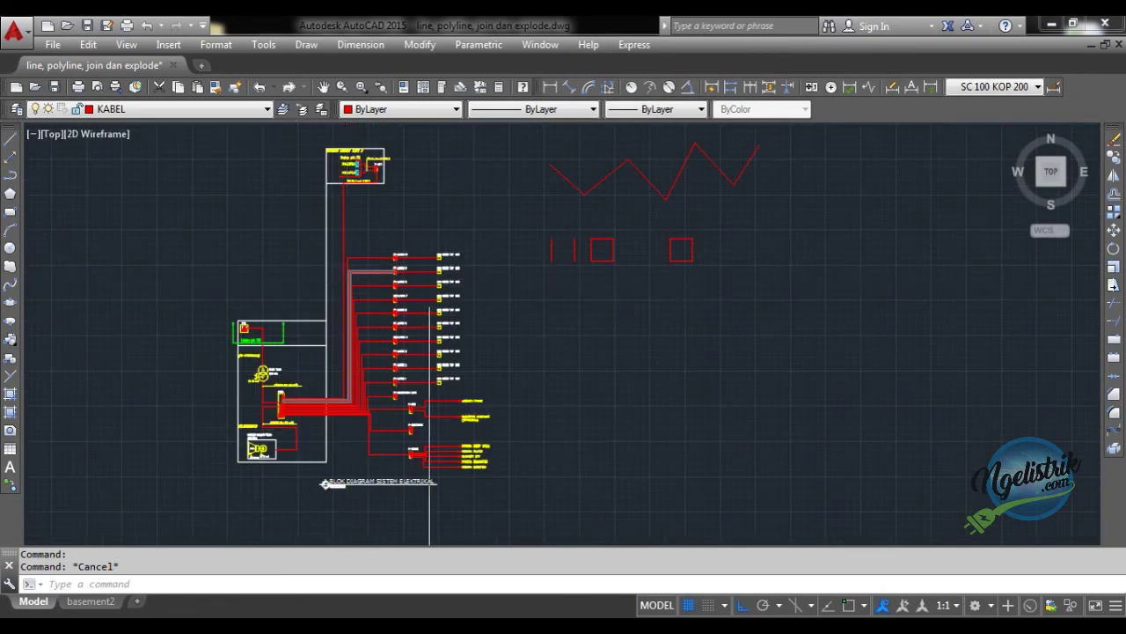
middle_click_drag(432, 282, 281, 286)
scroll(421, 290, "up", 2)
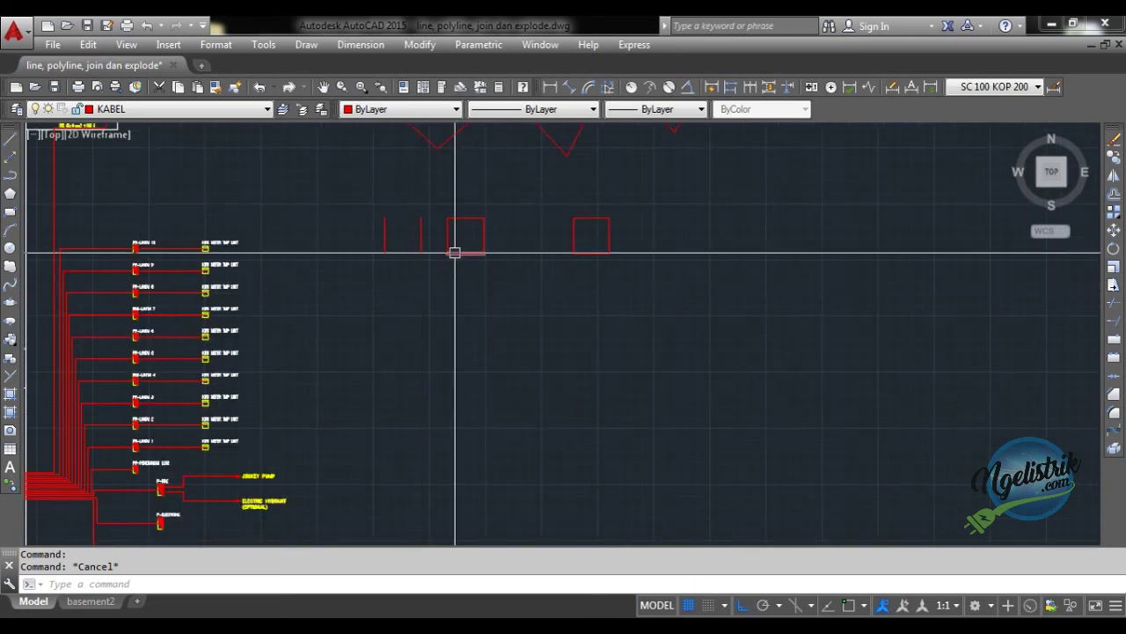
middle_click_drag(450, 250, 396, 282)
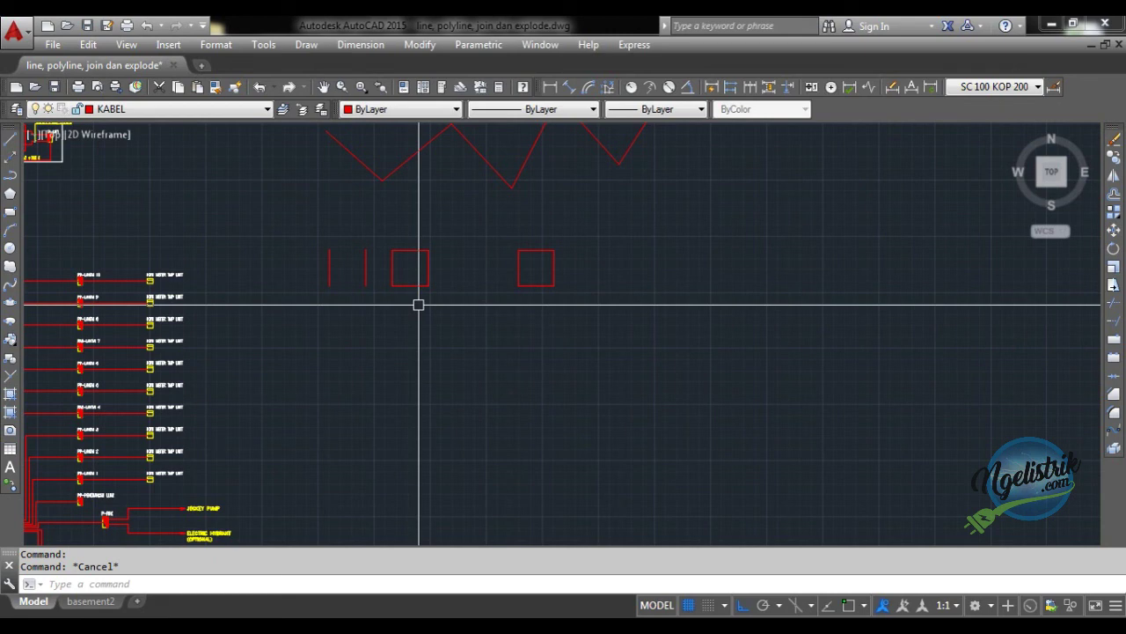
middle_click_drag(481, 285, 439, 362)
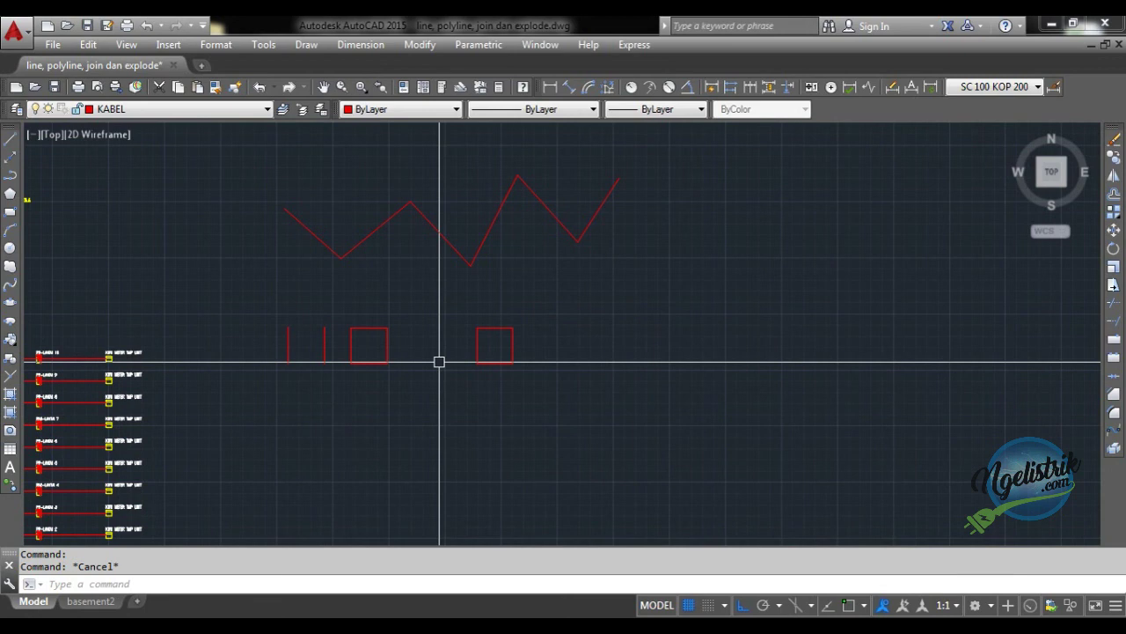
scroll(439, 362, "down", 2)
middle_click_drag(425, 369, 458, 357)
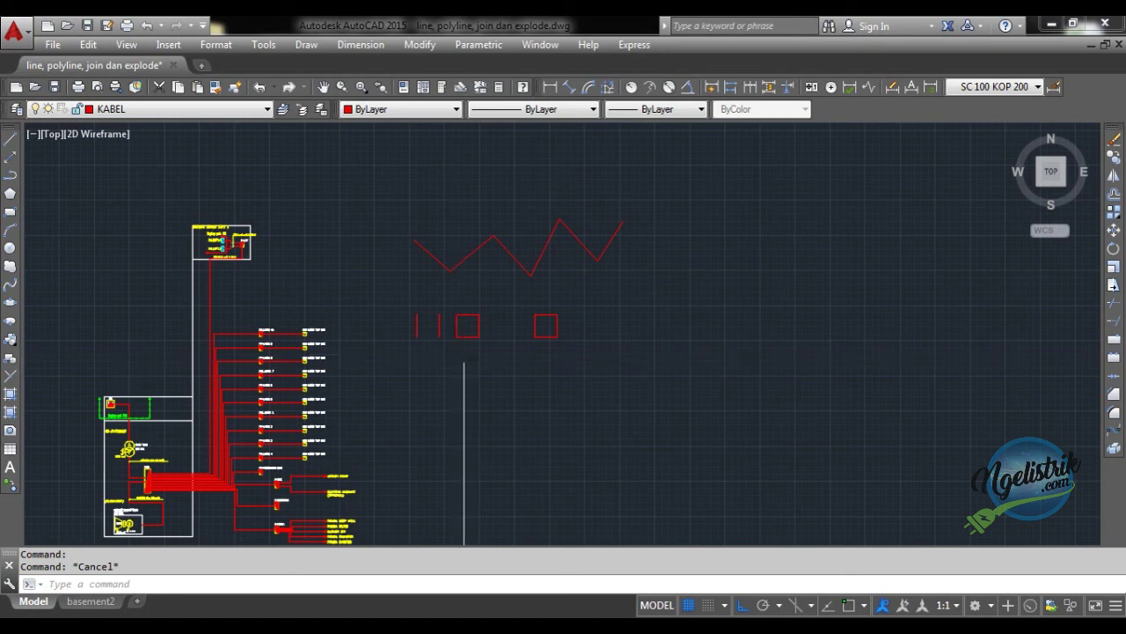
middle_click_drag(457, 358, 493, 285)
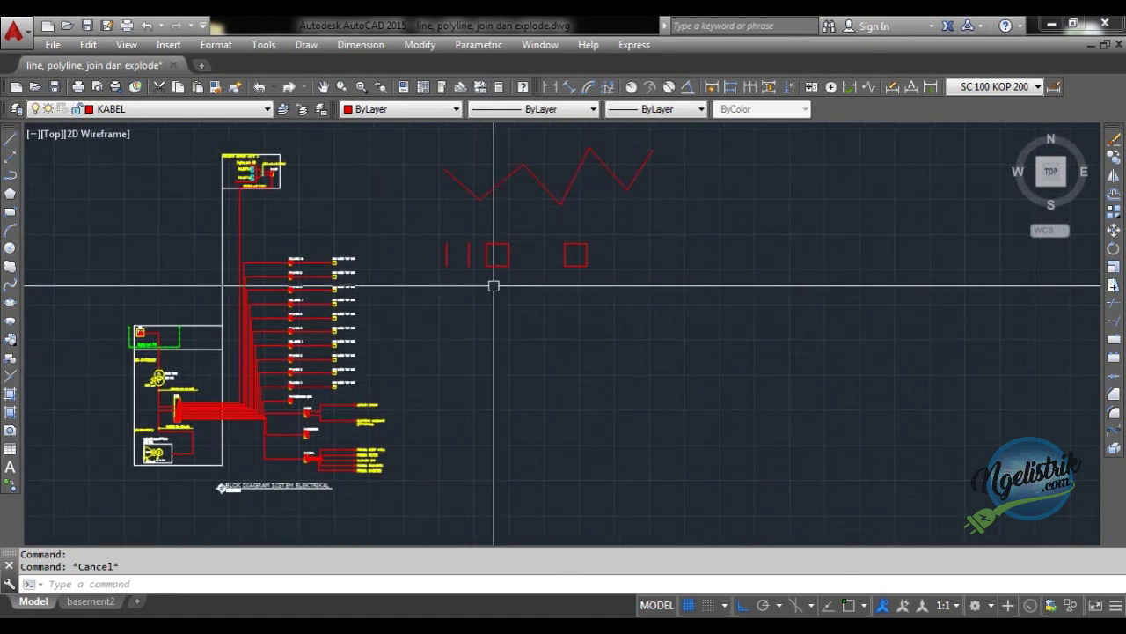